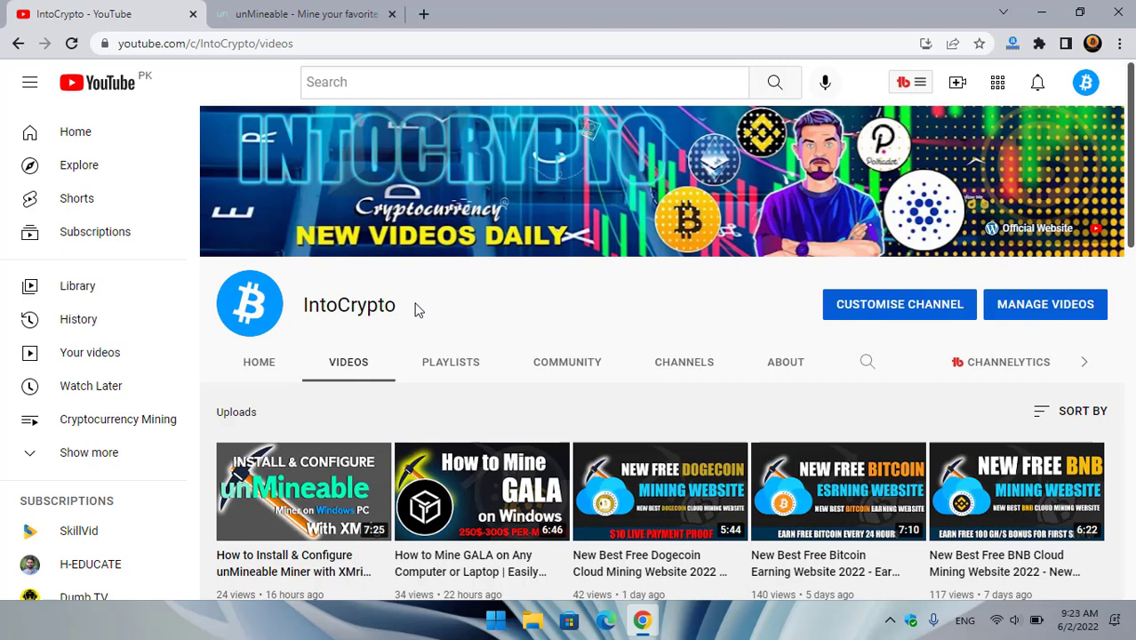
Switch to the unMineable tab and scroll down through the list of mineable coins.
click(302, 14)
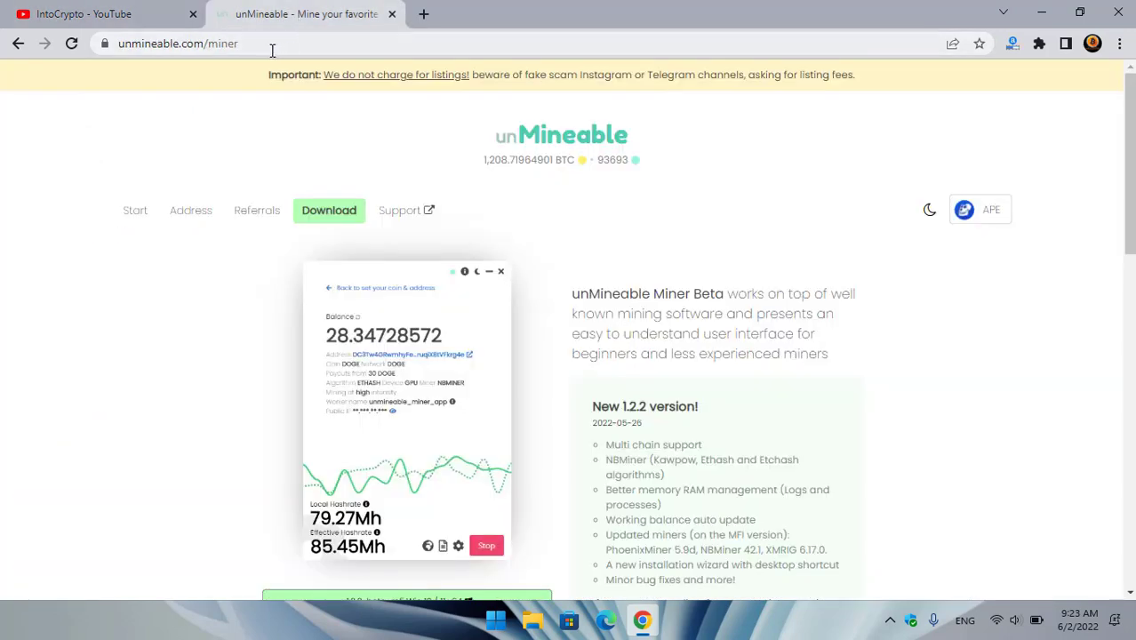
click(523, 139)
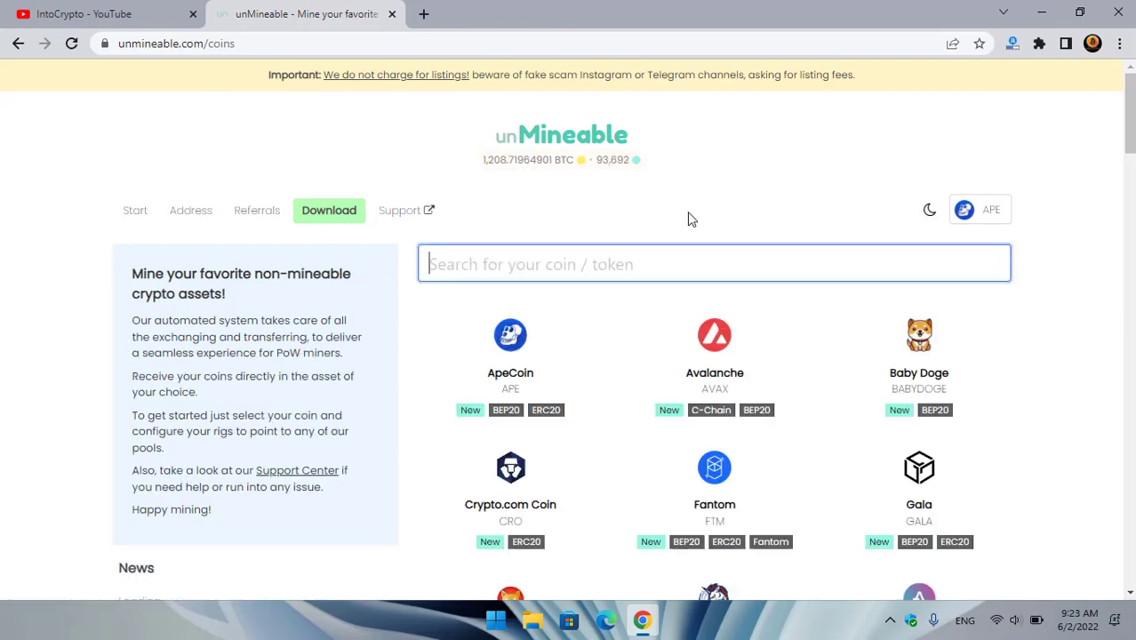
scroll(702, 222, down, 3)
scroll(826, 250, down, 8)
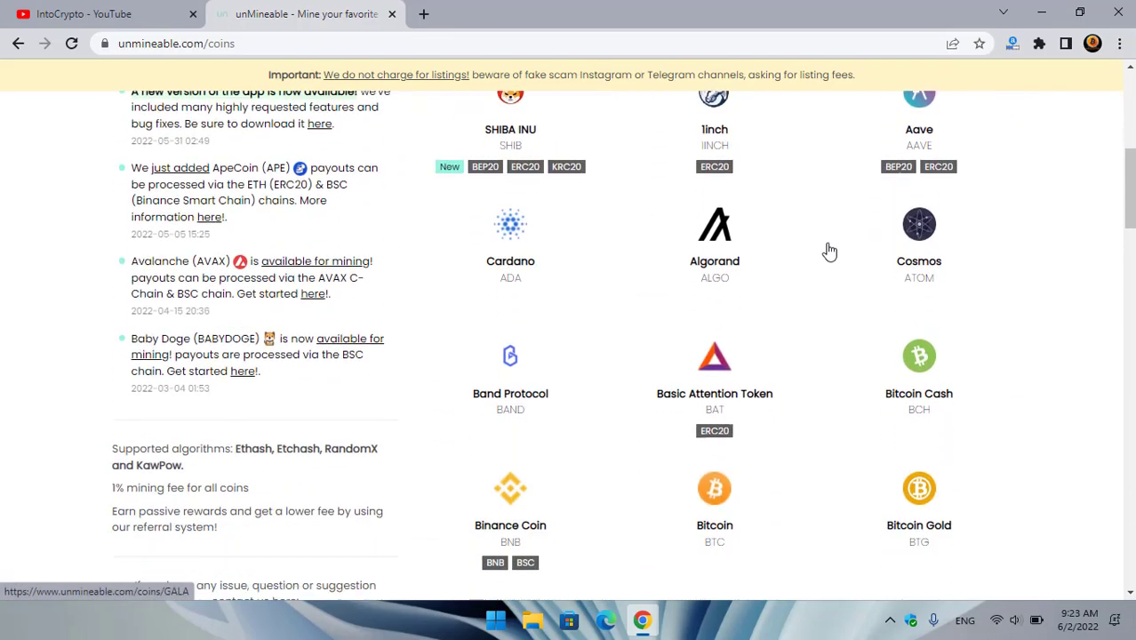
scroll(830, 251, down, 1)
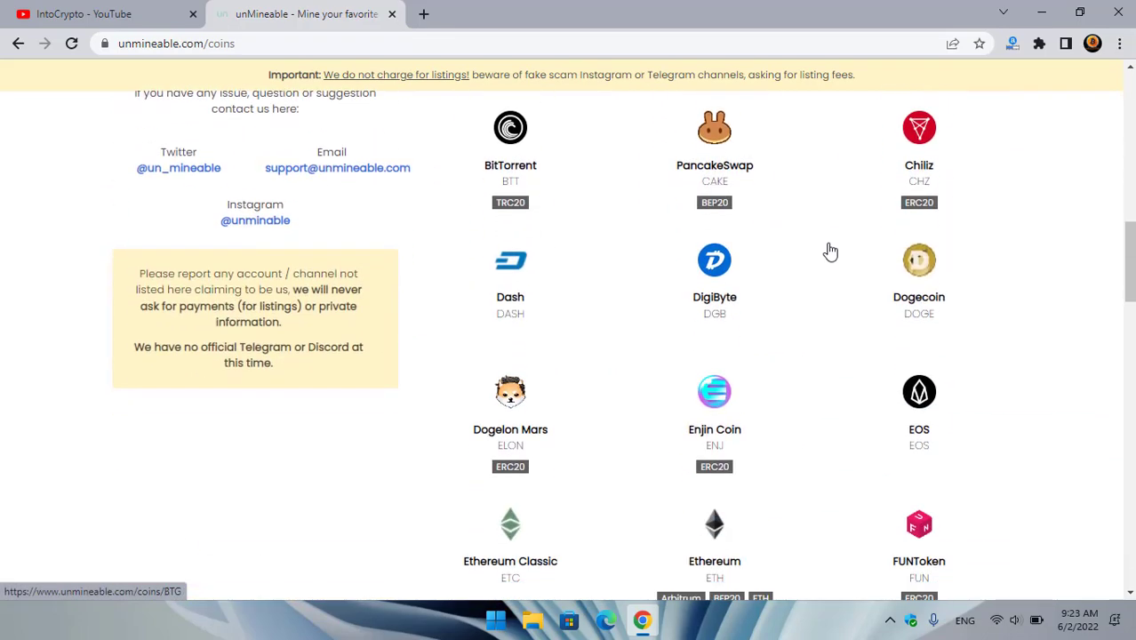
scroll(828, 254, down, 1)
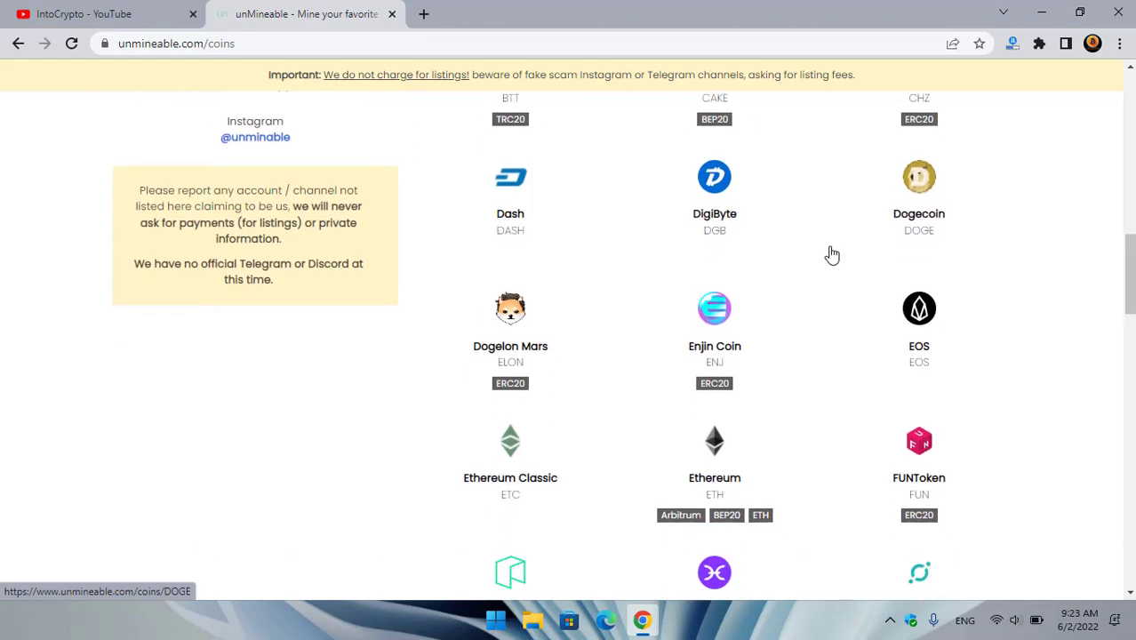
scroll(836, 259, down, 4)
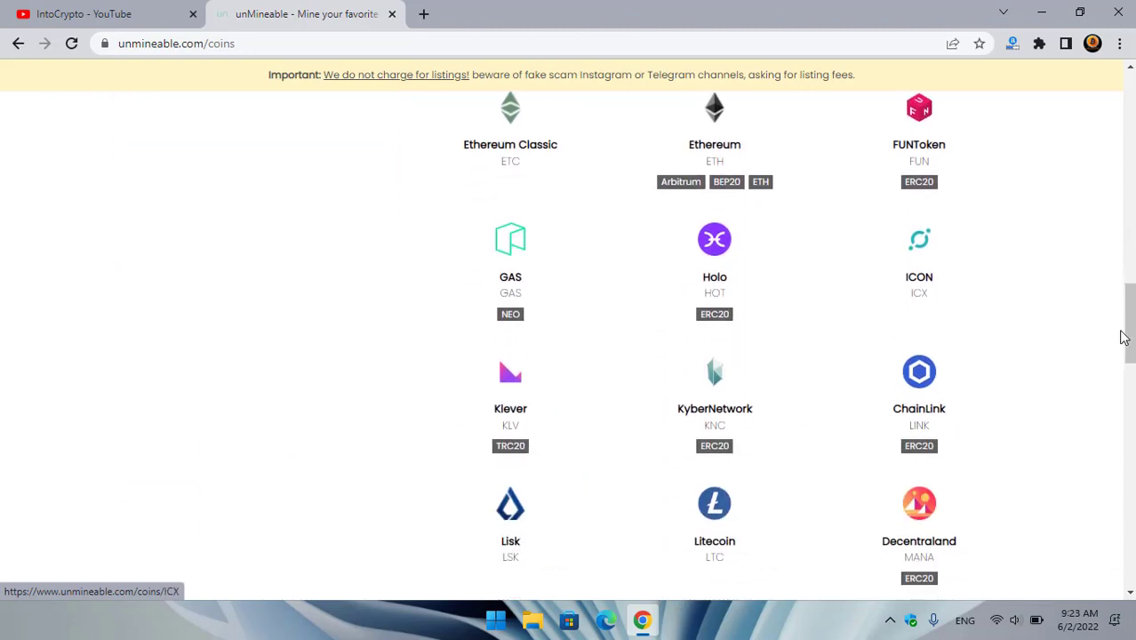
scroll(1122, 338, down, 12)
scroll(1130, 343, down, 3)
Return to the unMineable Miner download page for version 1.2.2.
scroll(1131, 351, up, 20)
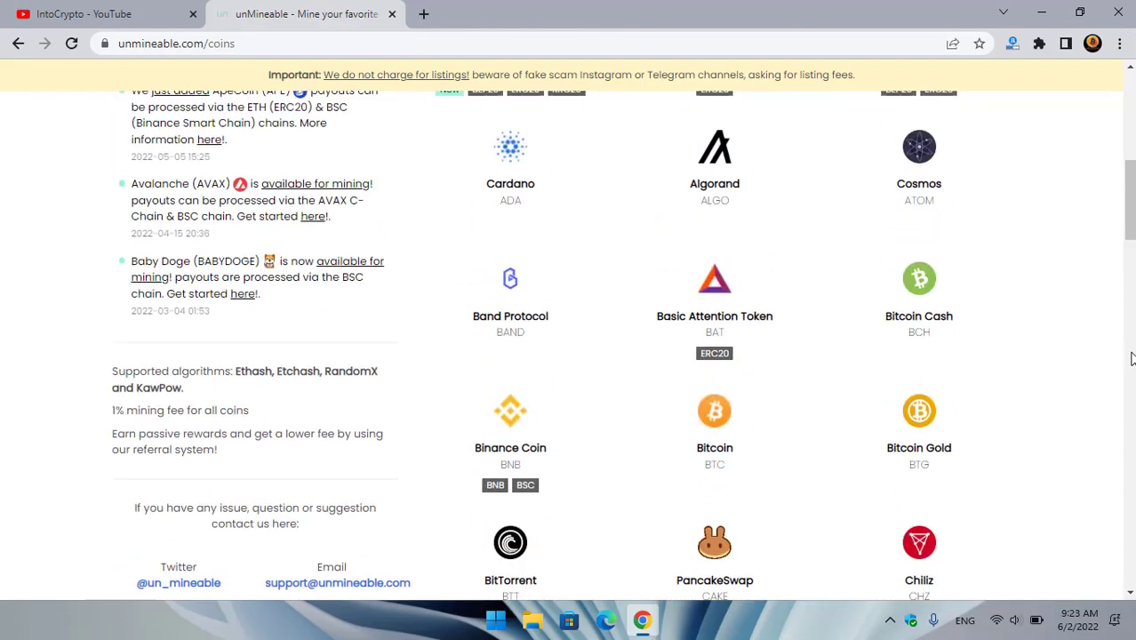
scroll(563, 294, up, 8)
click(351, 217)
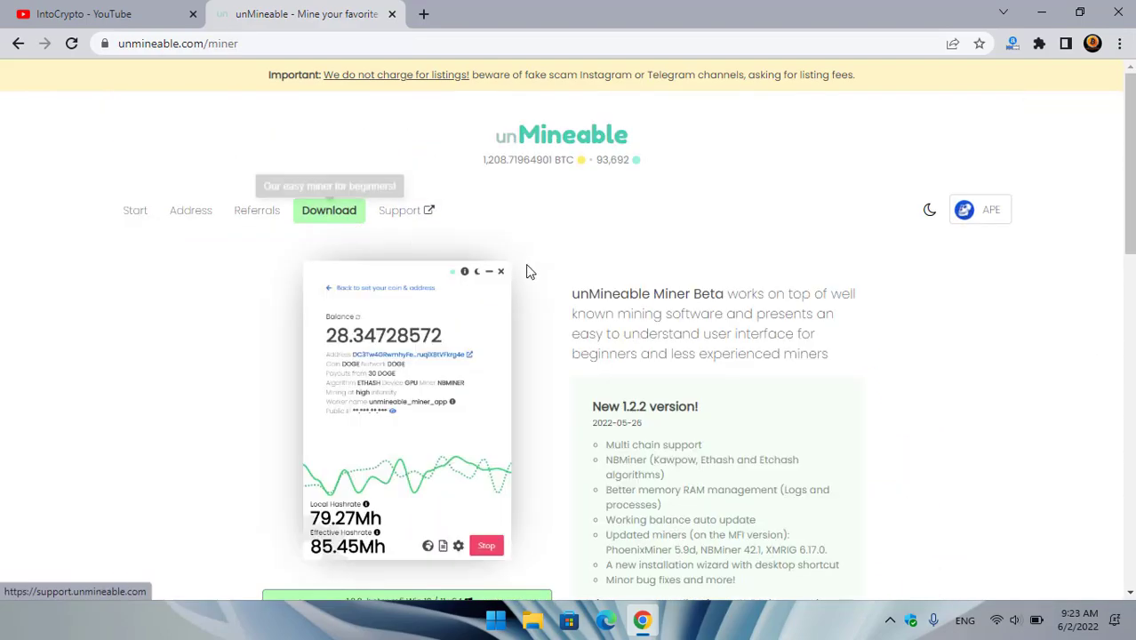
scroll(515, 266, down, 5)
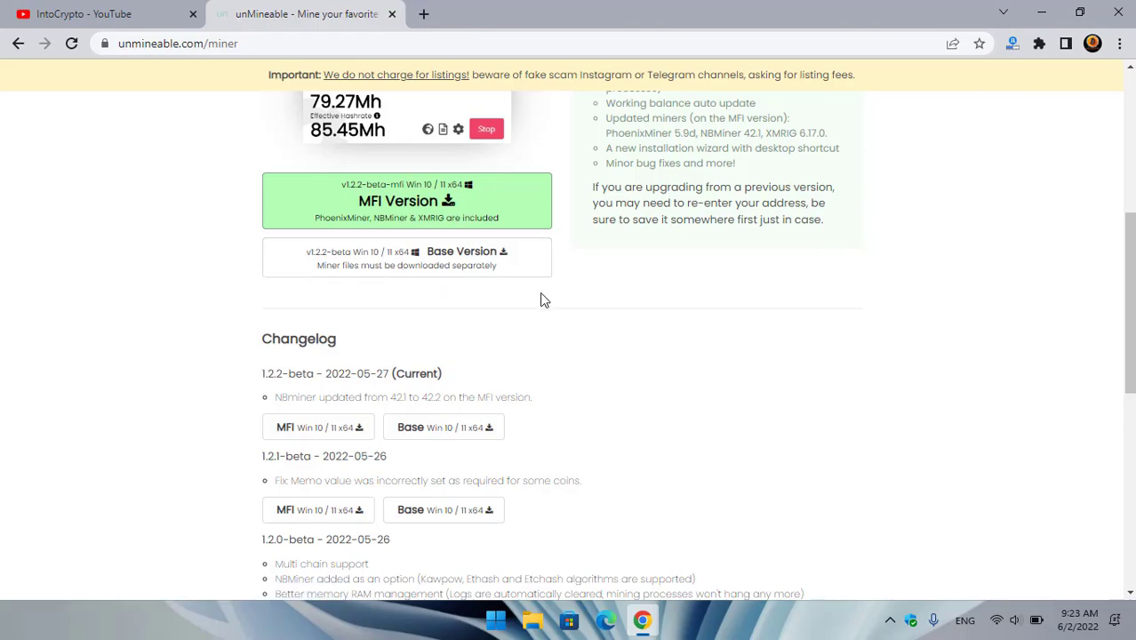
Glance at the YouTube channel tab, return to the unMineable miner page, then minimize Chrome.
scroll(543, 300, up, 5)
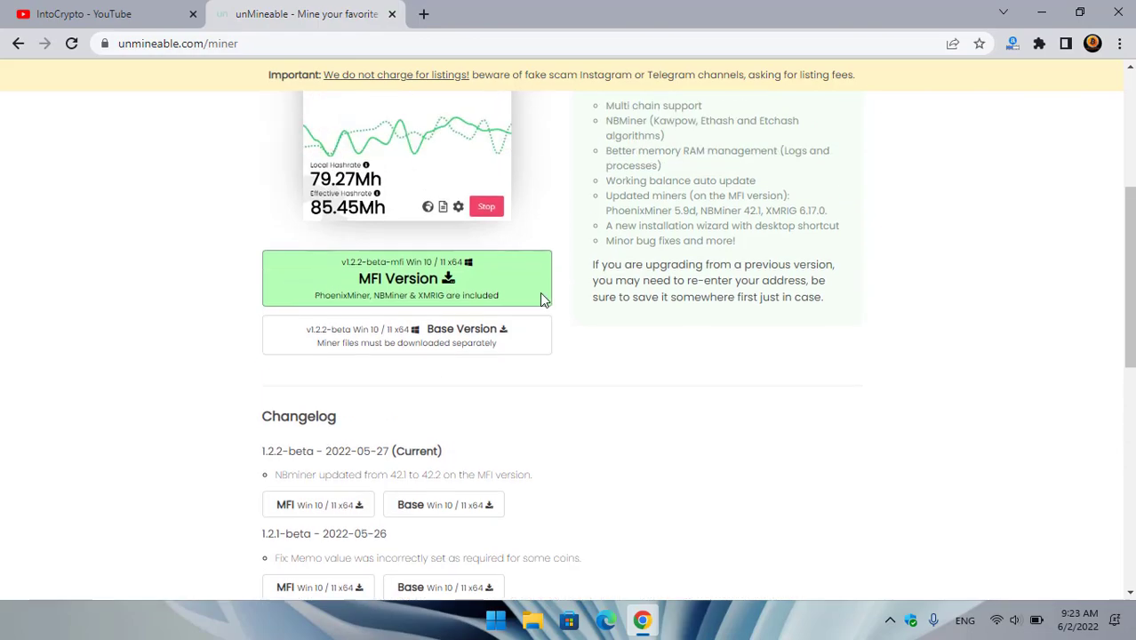
click(144, 13)
scroll(427, 373, down, 4)
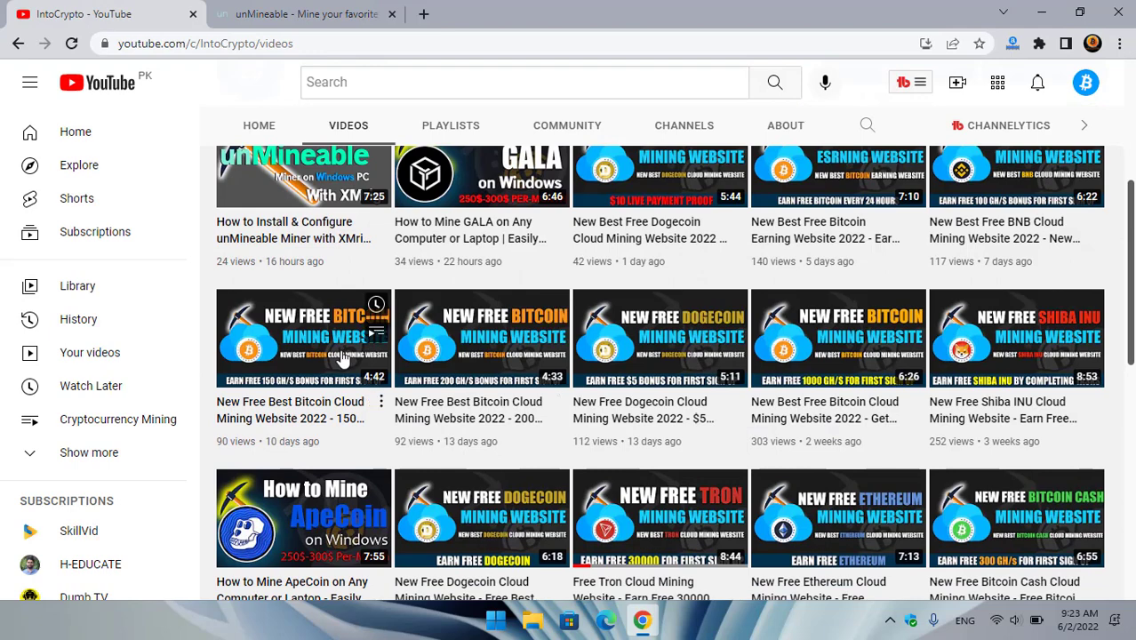
scroll(338, 258, up, 3)
scroll(344, 267, up, 1)
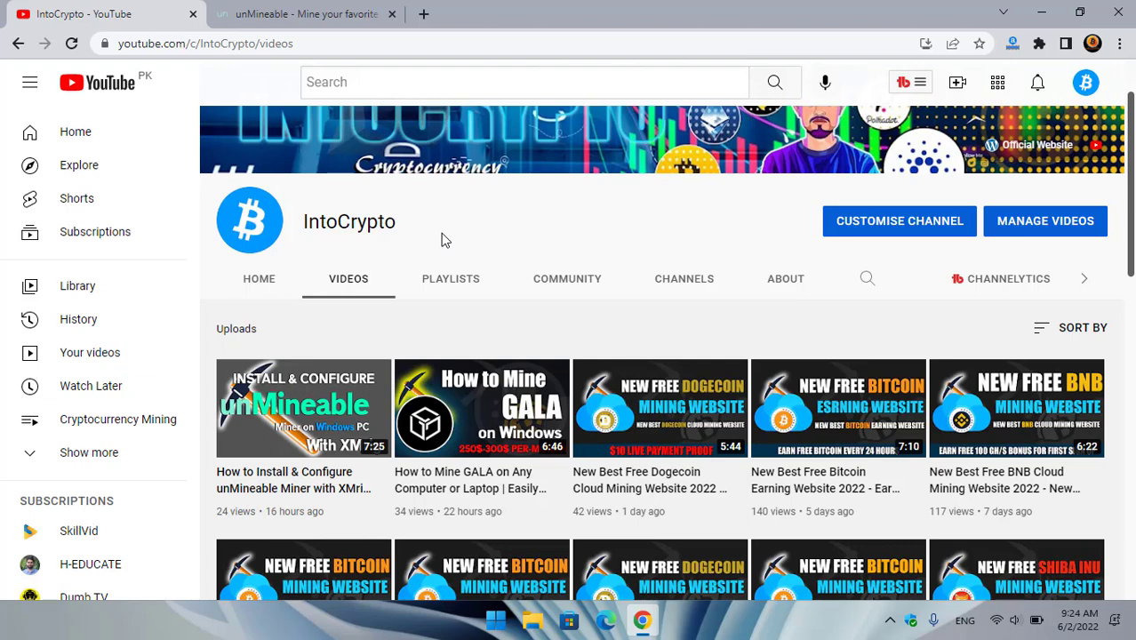
scroll(444, 240, up, 2)
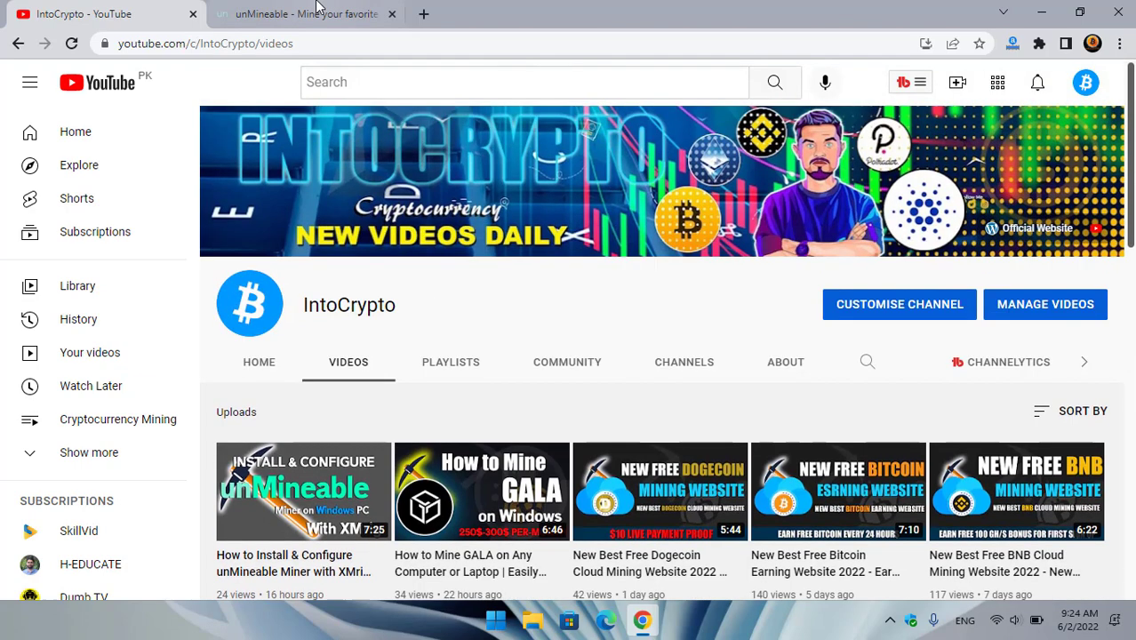
click(302, 13)
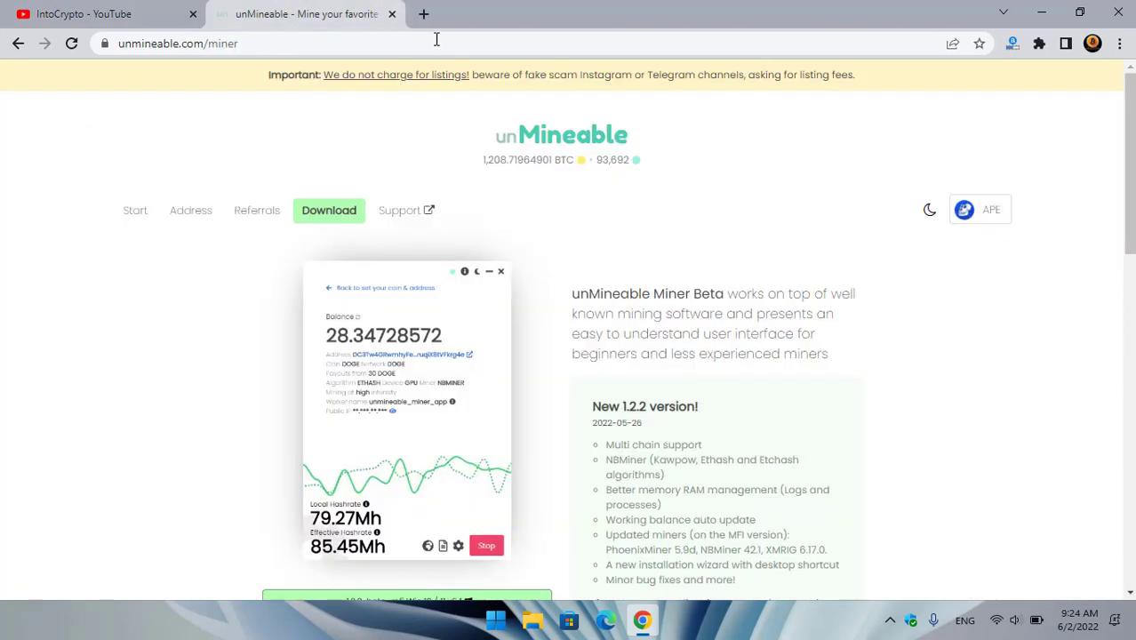
click(1043, 10)
Create a new desktop folder named Miner.
right_click(39, 54)
mouse_move(147, 158)
click(316, 162)
text(Miner)
key(Return)
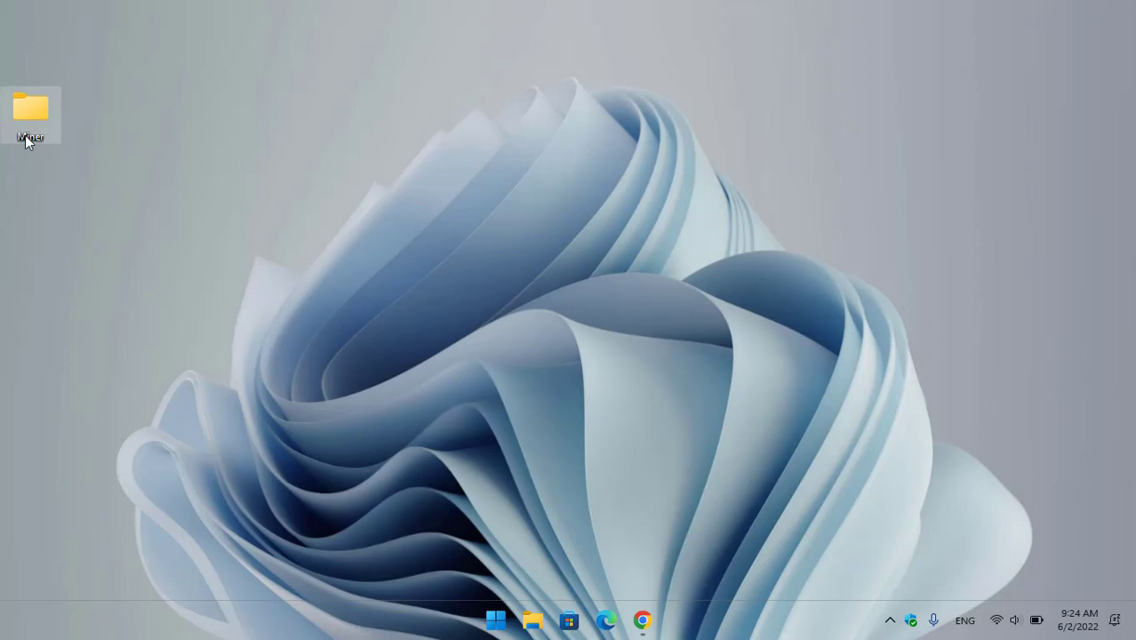
In Windows Security, go to Virus & threat protection settings and their exclusions list.
click(913, 620)
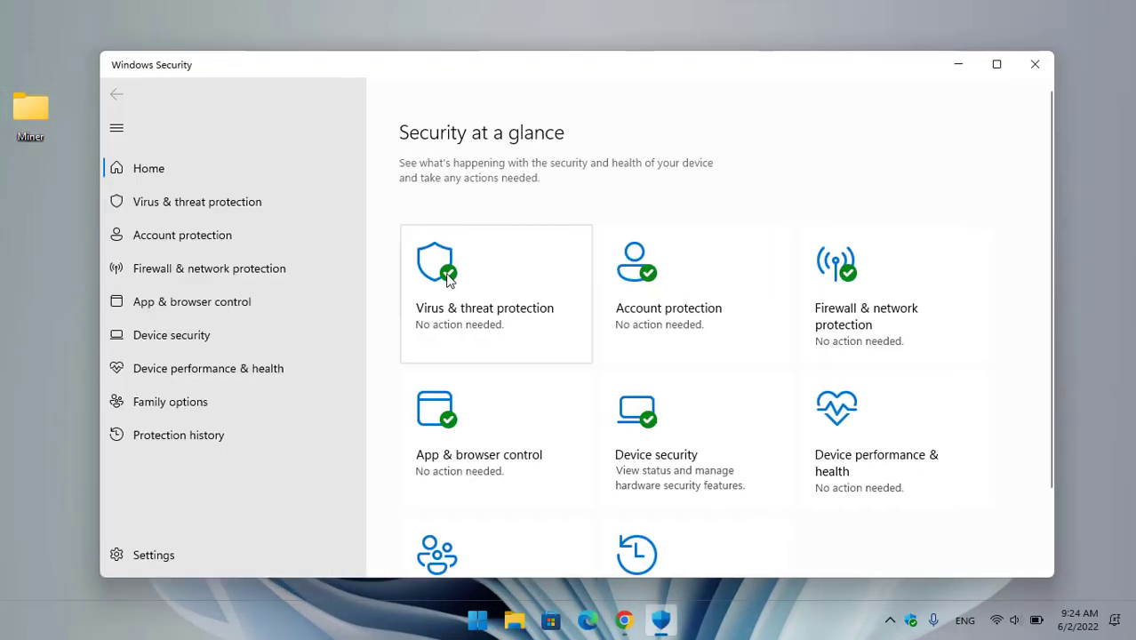
click(474, 283)
scroll(484, 283, down, 3)
click(476, 268)
scroll(490, 312, down, 10)
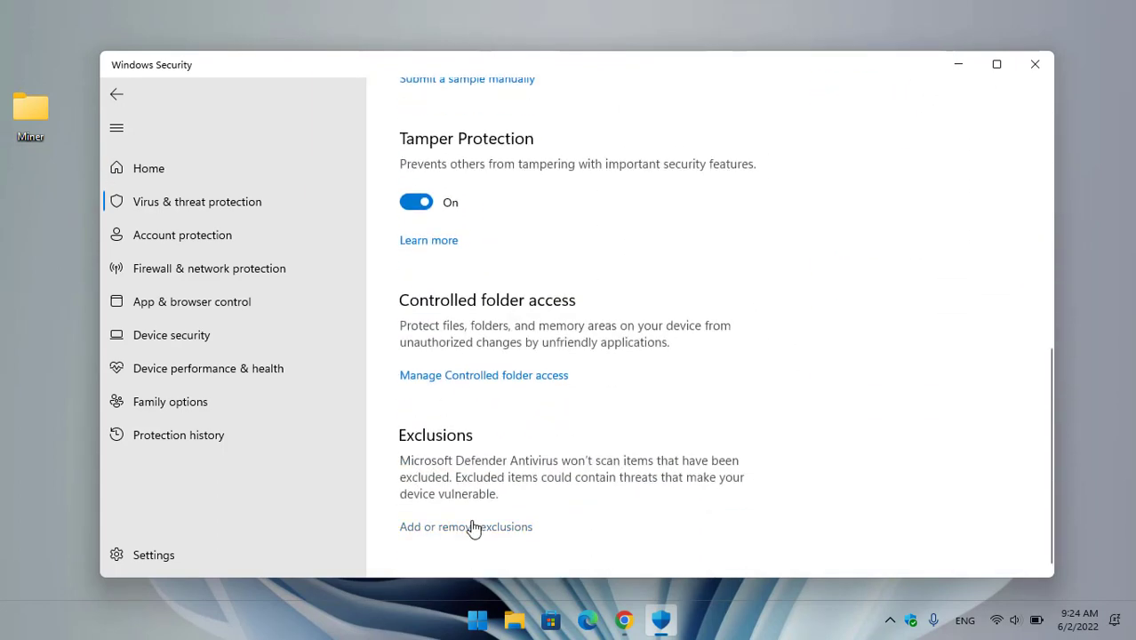
click(474, 527)
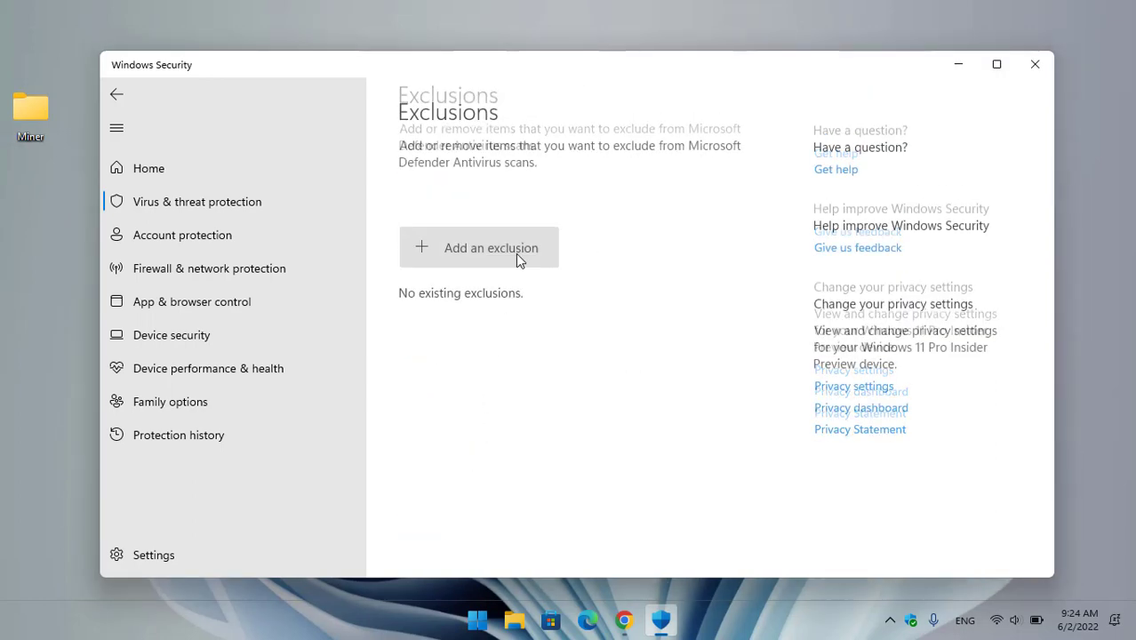
Add the Desktop Miner folder as a Defender exclusion and close Windows Security.
scroll(507, 293, down, 2)
click(502, 106)
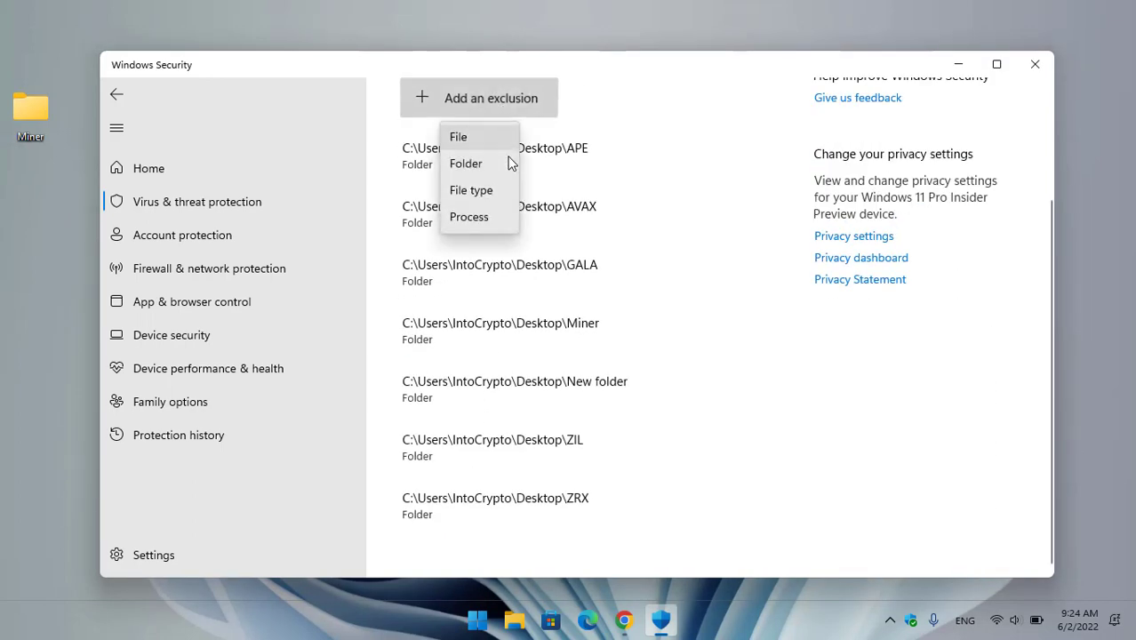
click(502, 163)
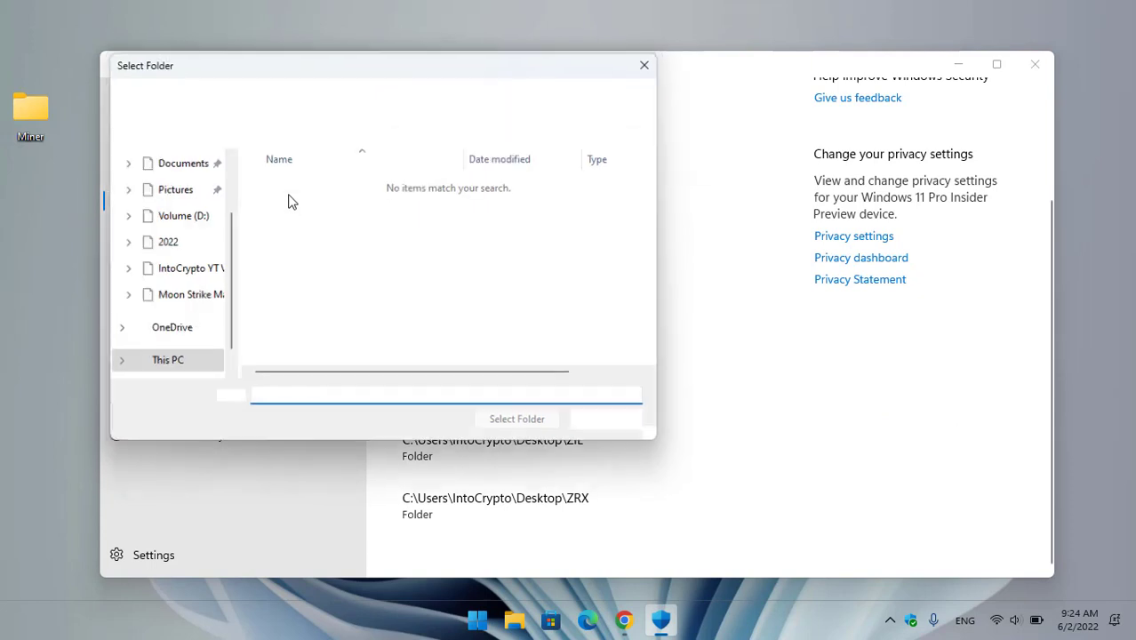
click(196, 203)
double_click(316, 227)
click(533, 423)
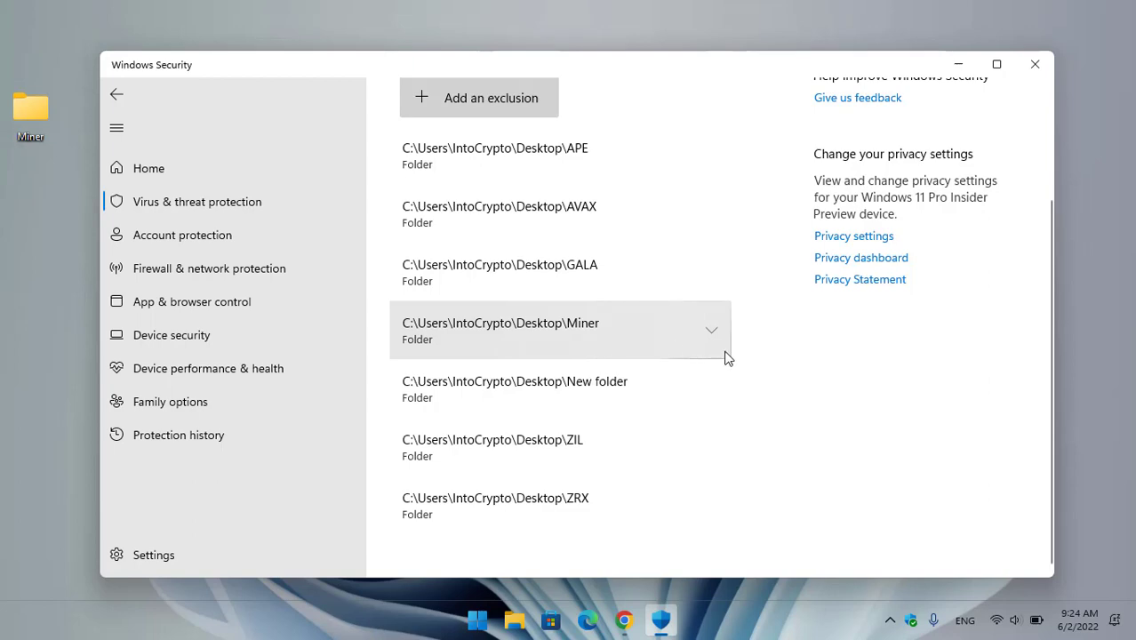
click(1031, 65)
Download unMineable.Miner.1.2.2-beta-mfi.zip with IDM into Desktop\Miner, then minimize Chrome.
click(644, 619)
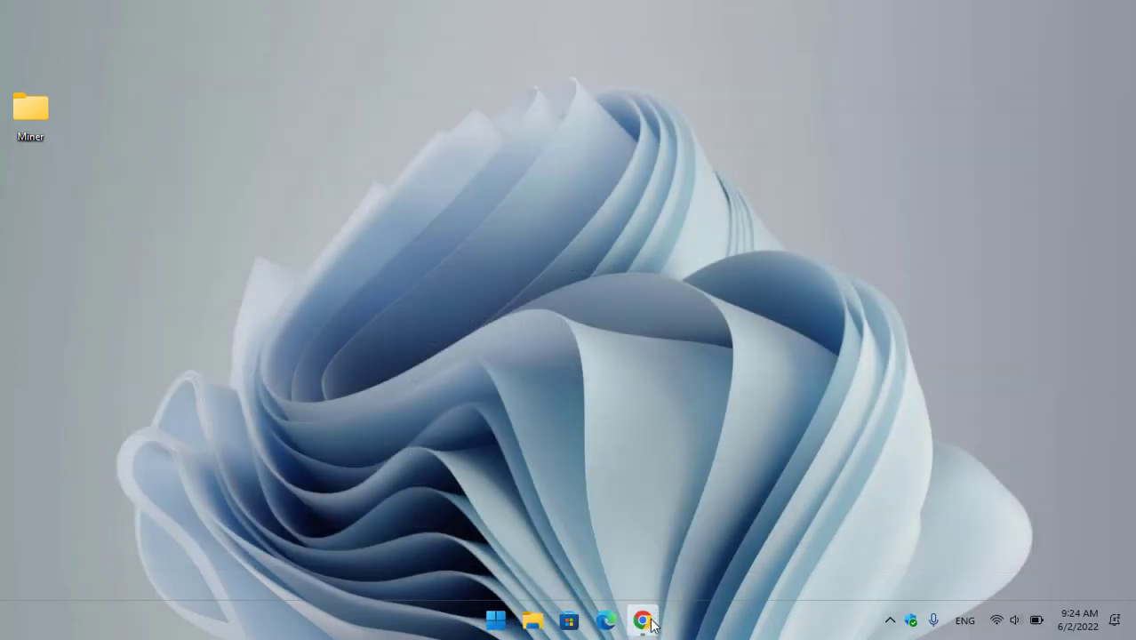
scroll(399, 434, down, 2)
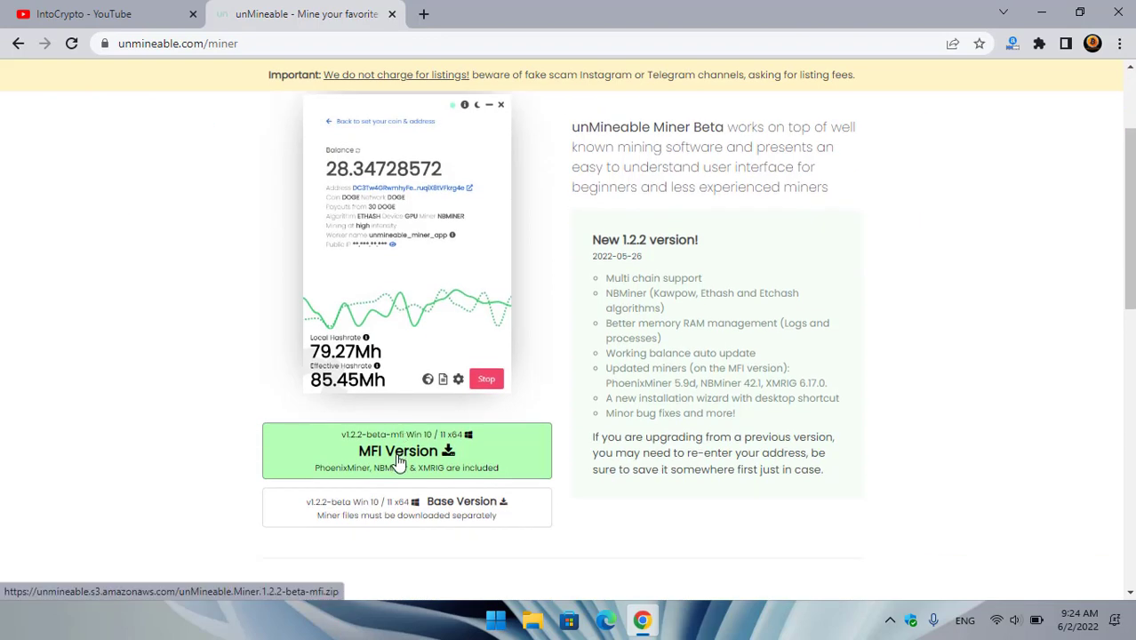
right_click(398, 455)
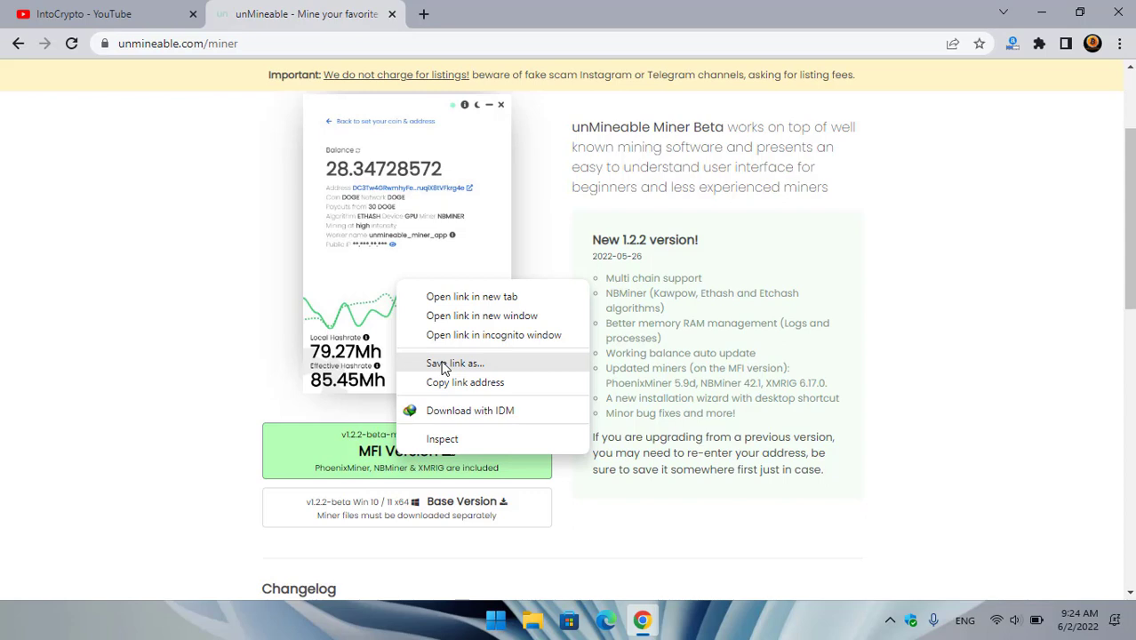
click(461, 412)
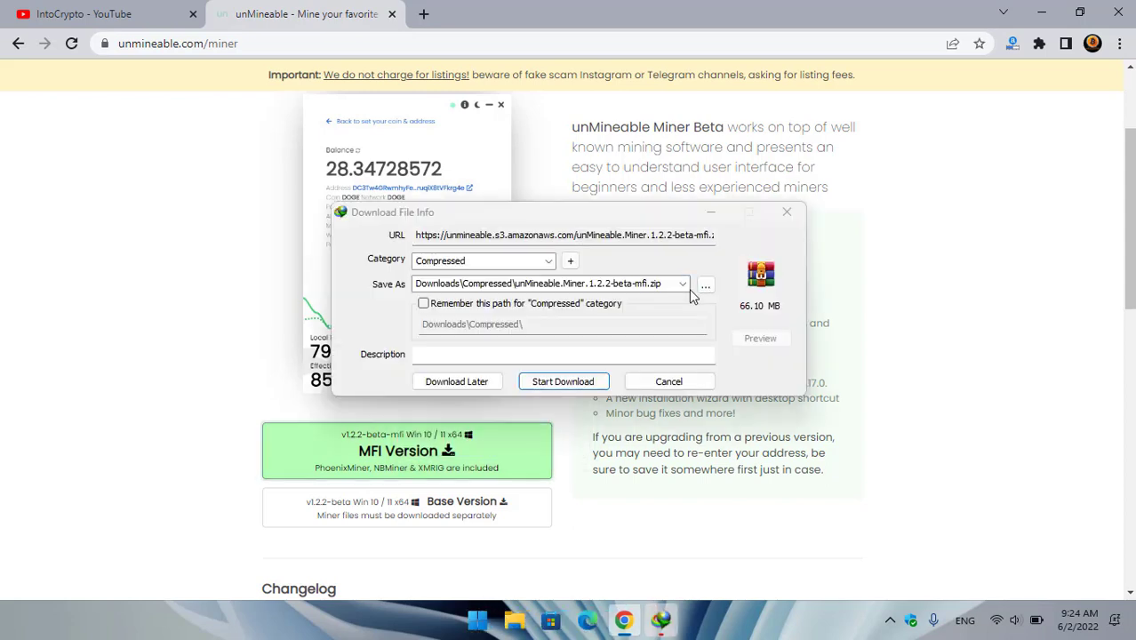
click(705, 283)
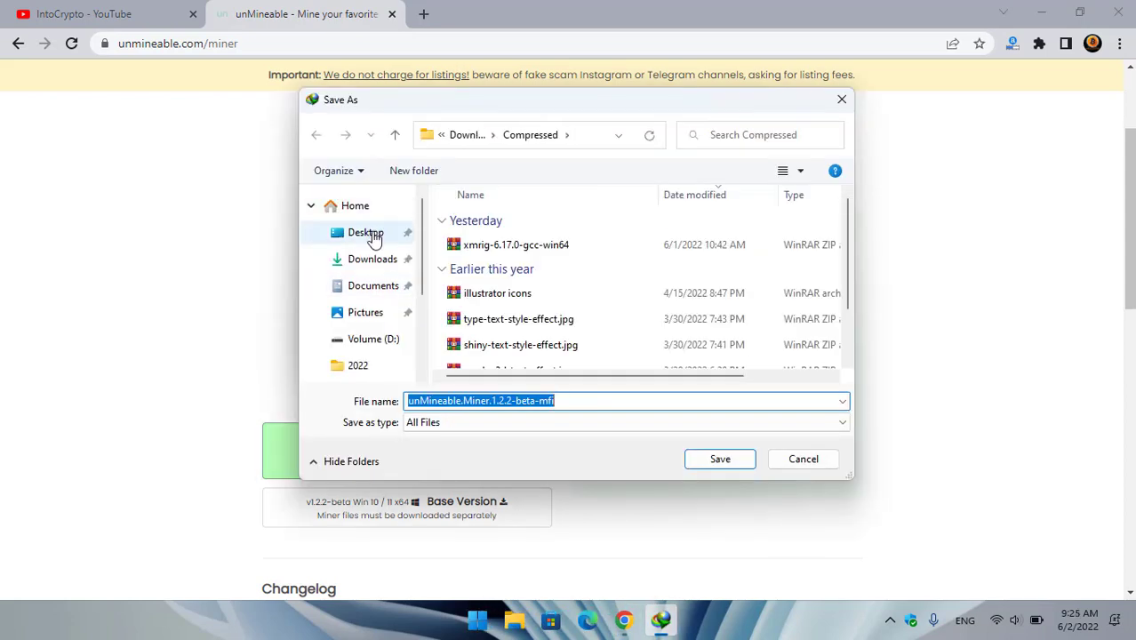
click(363, 233)
double_click(486, 245)
click(709, 458)
click(586, 374)
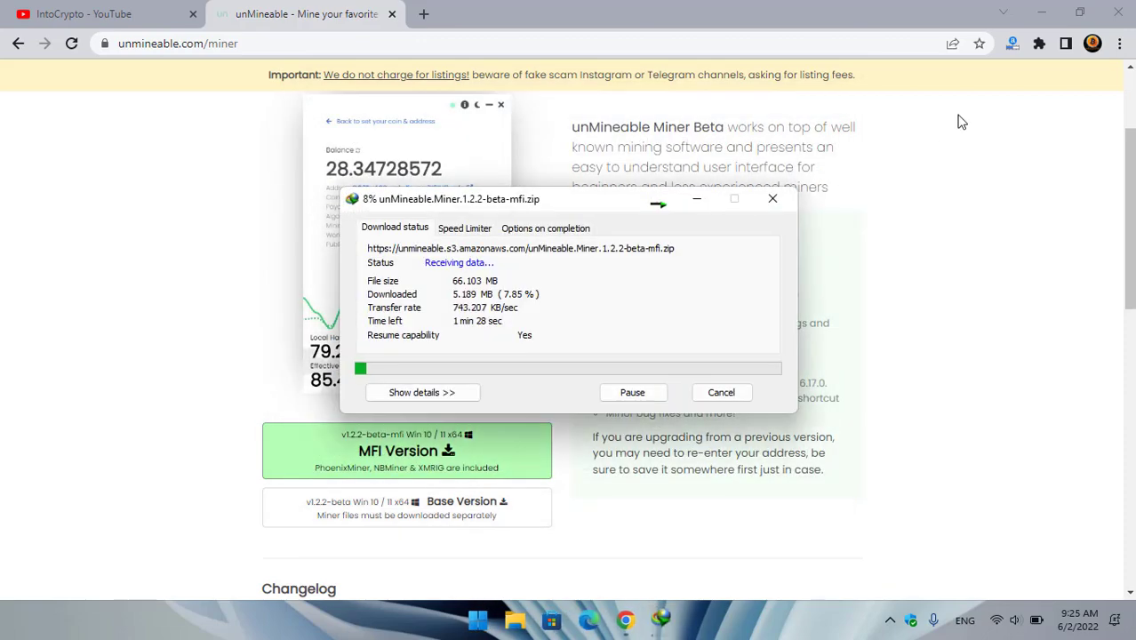
click(1039, 13)
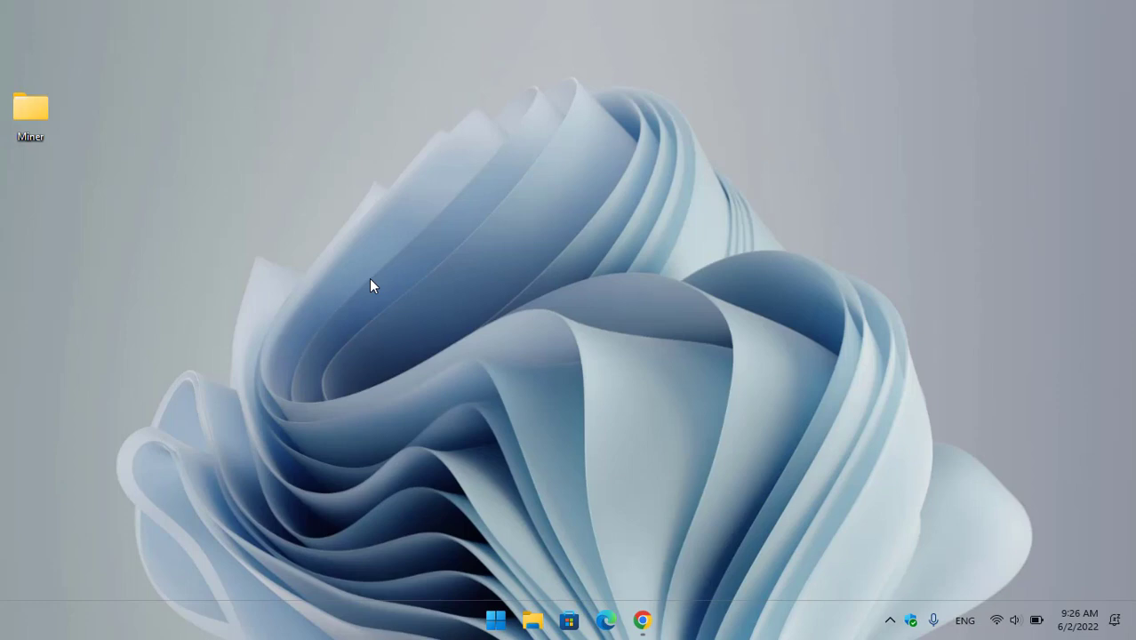
Extract the miner zip inside the Miner folder and run the unMineable Miner (MFI) 1.2.2-beta installer.
double_click(43, 119)
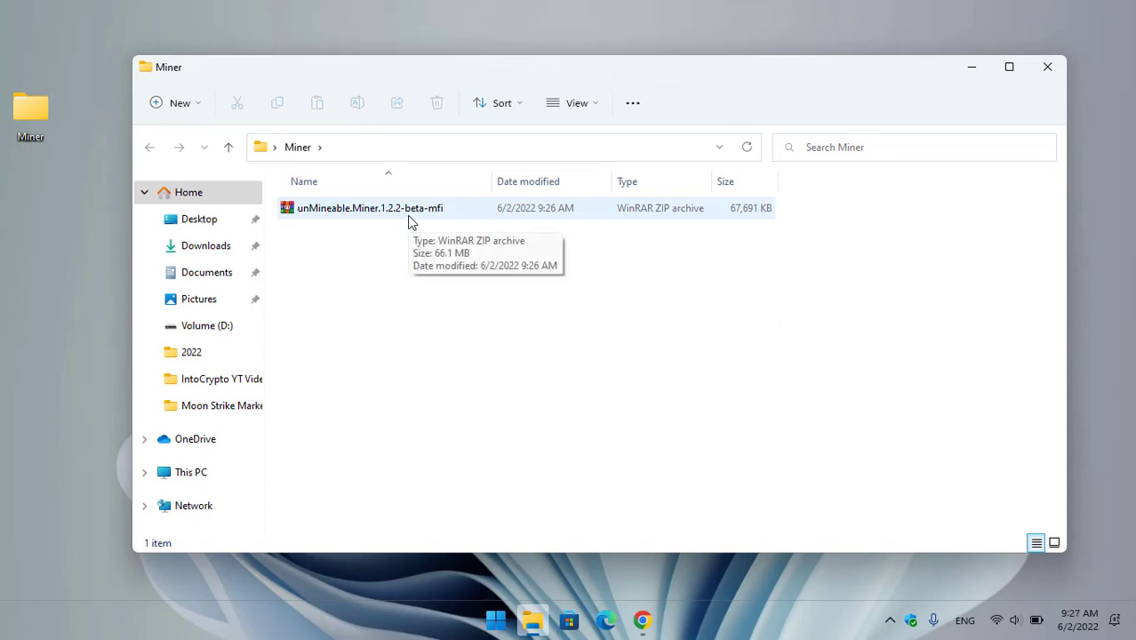
right_click(408, 212)
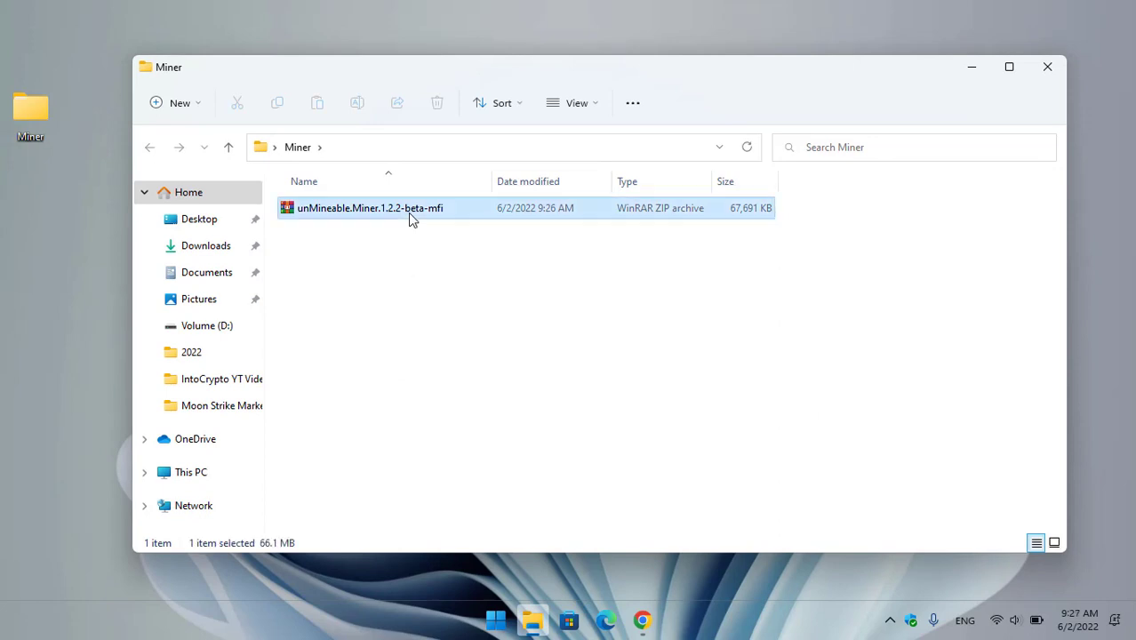
click(476, 464)
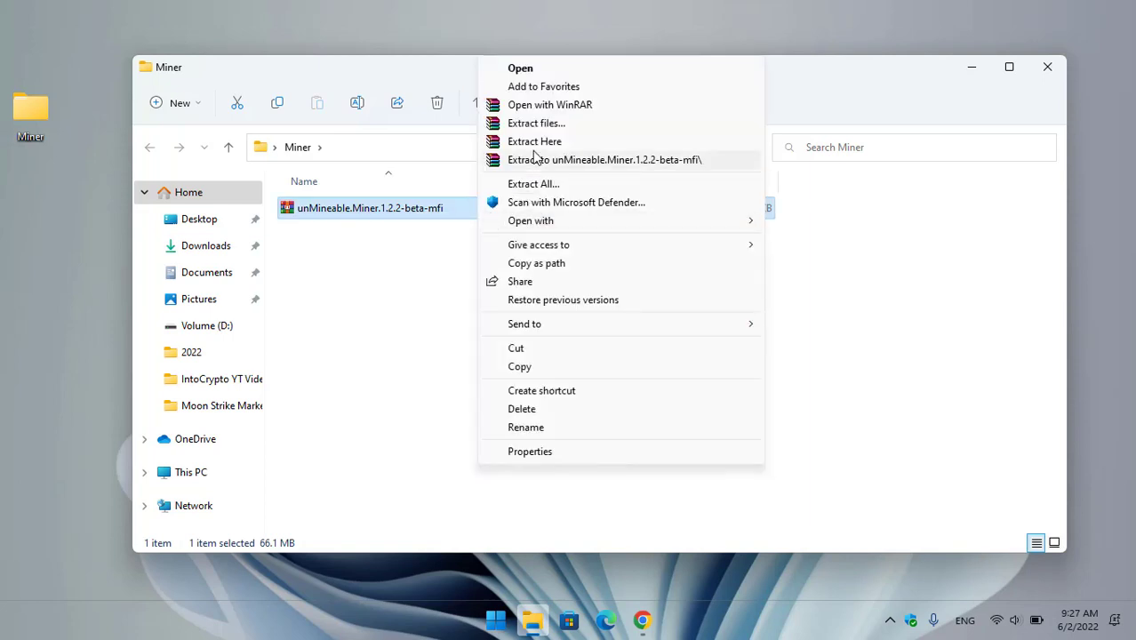
click(534, 143)
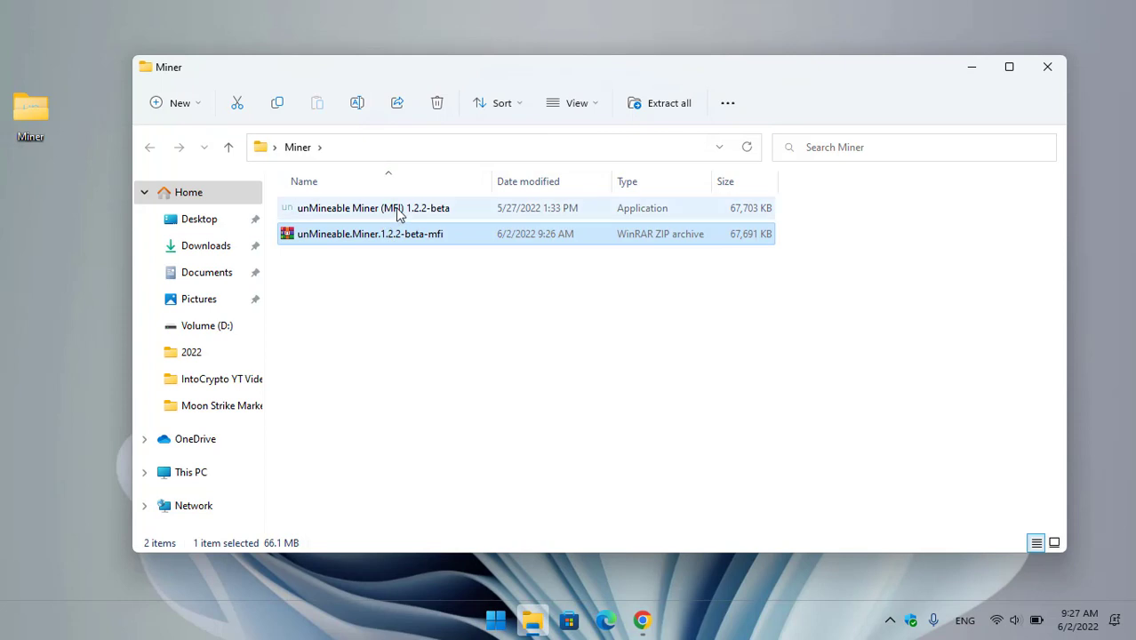
click(395, 207)
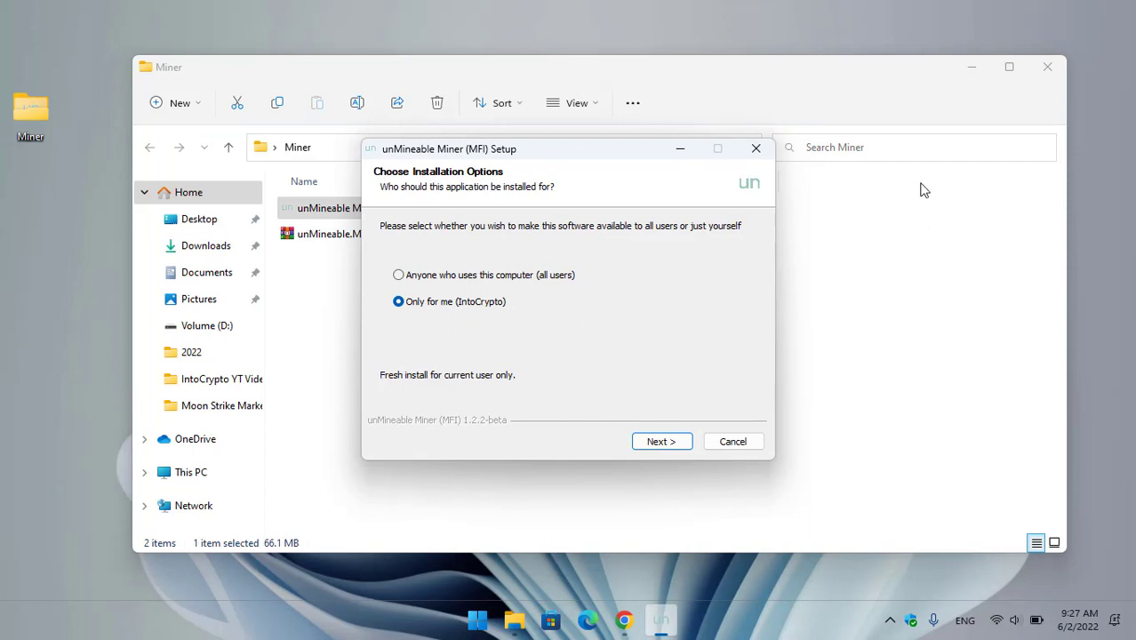
Install unMineable Miner (MFI) for the current user only in the default folder and launch it.
click(971, 71)
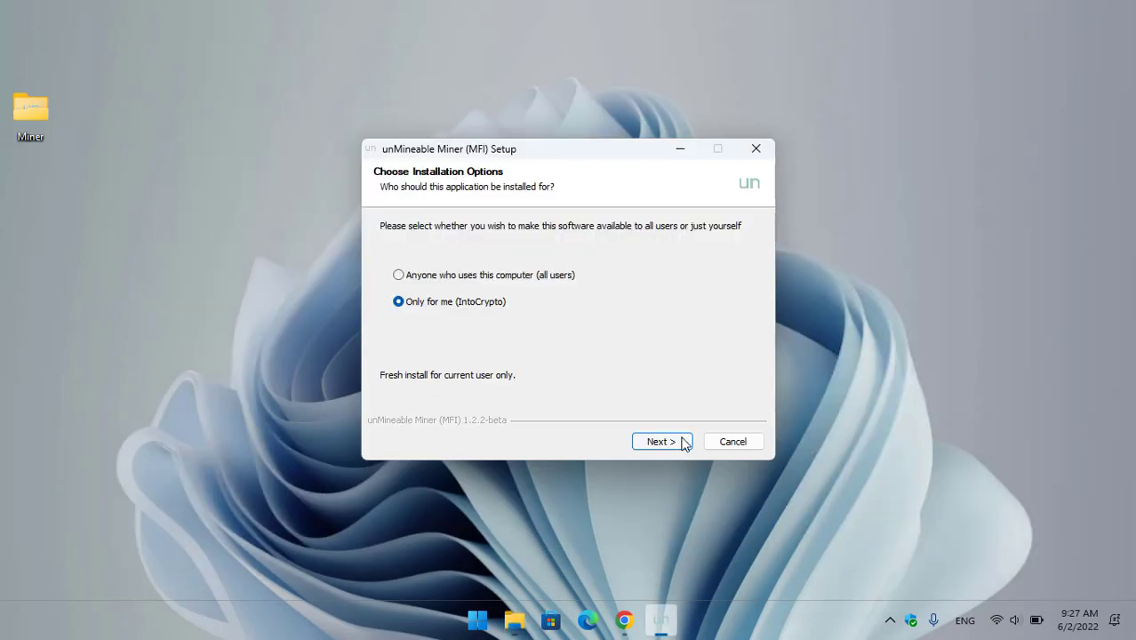
click(661, 442)
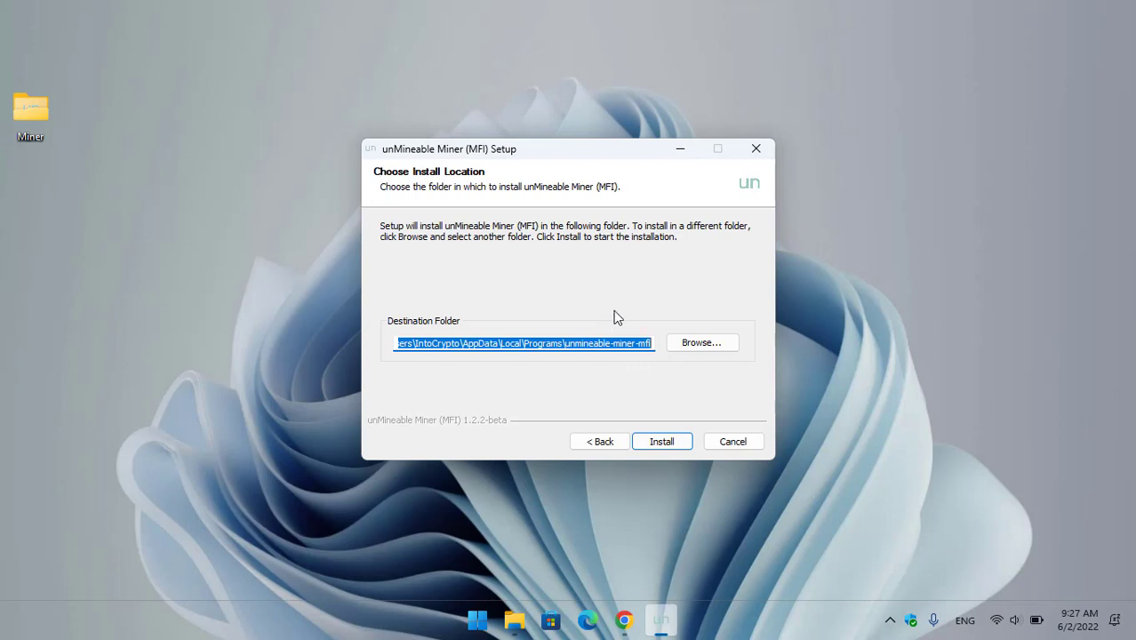
click(670, 441)
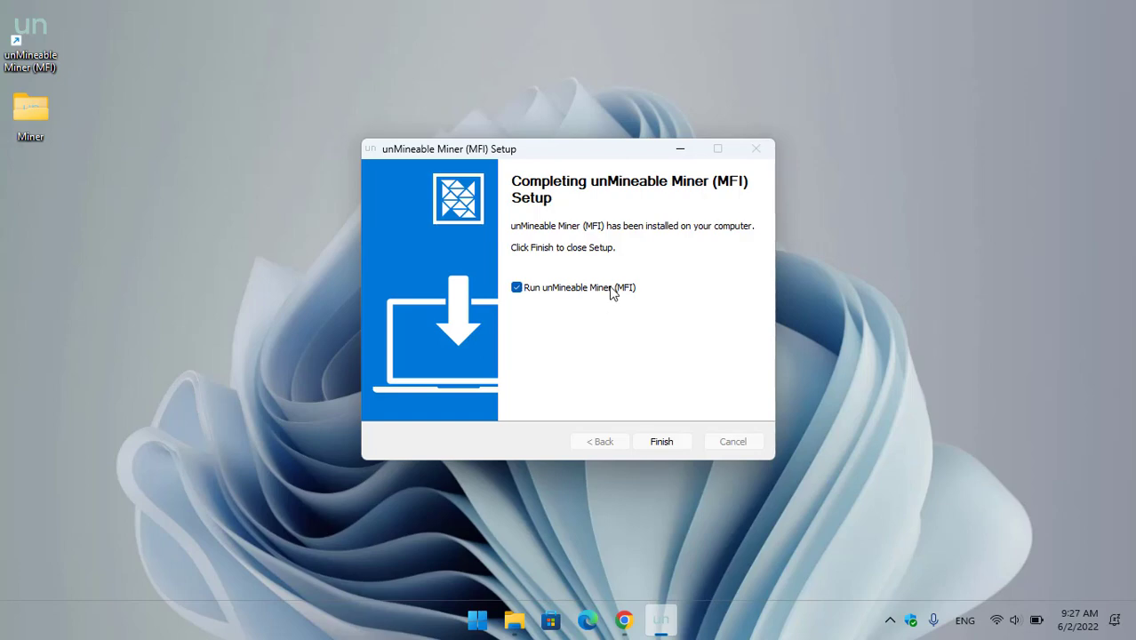
key(Return)
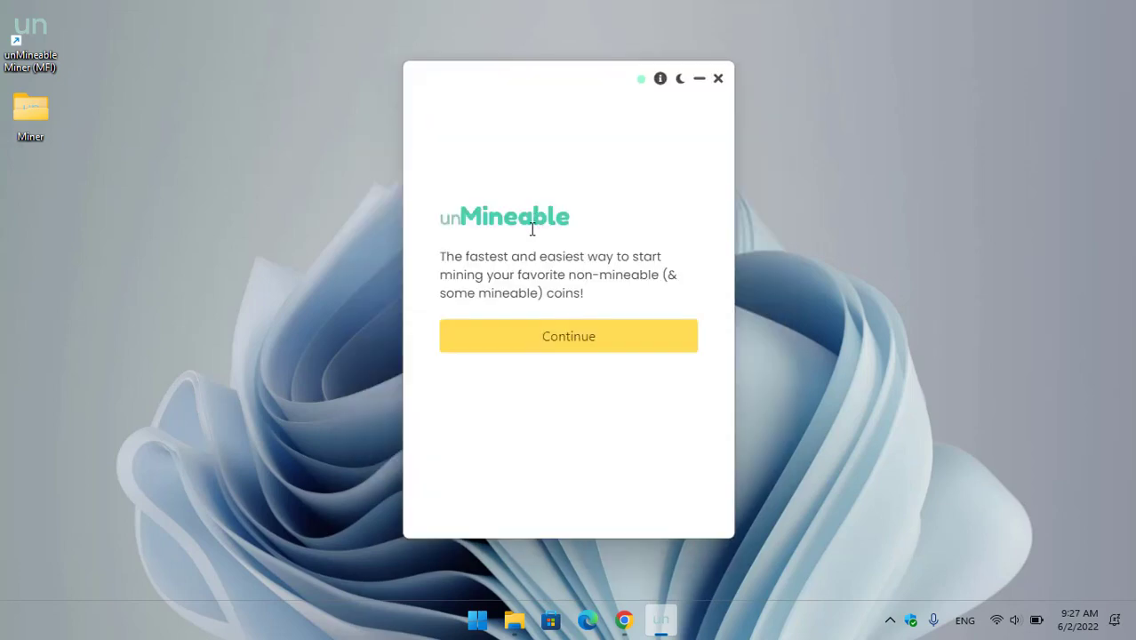
Past the welcome screen, try GPU with PhoenixMiner/NBMiner, then settle on CPU mining (RandomX, xmrig).
click(588, 338)
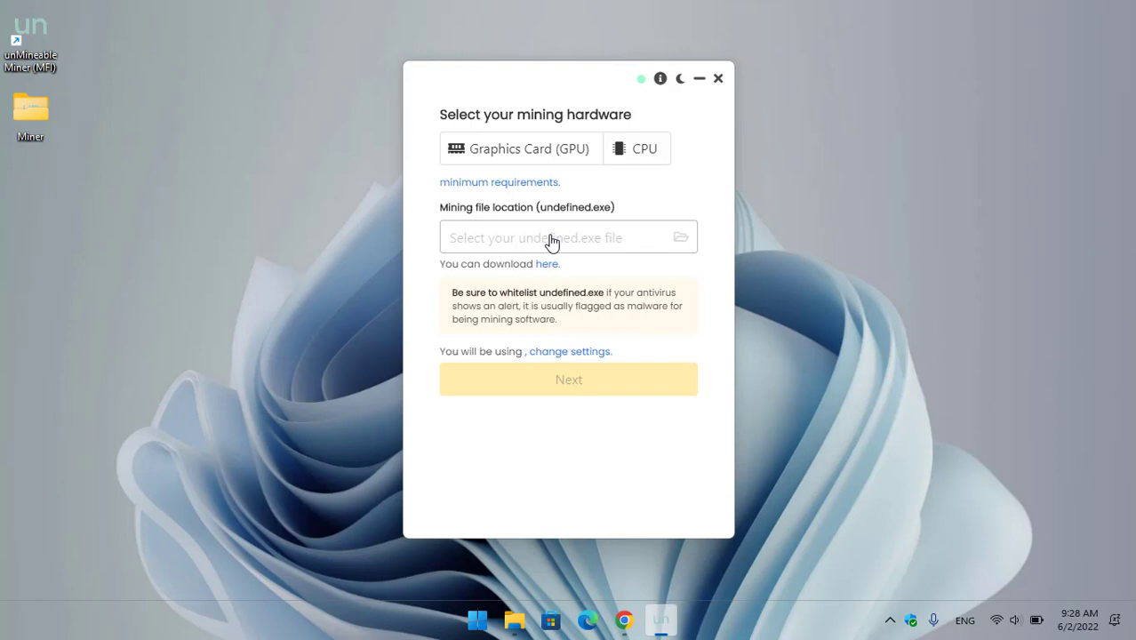
click(563, 152)
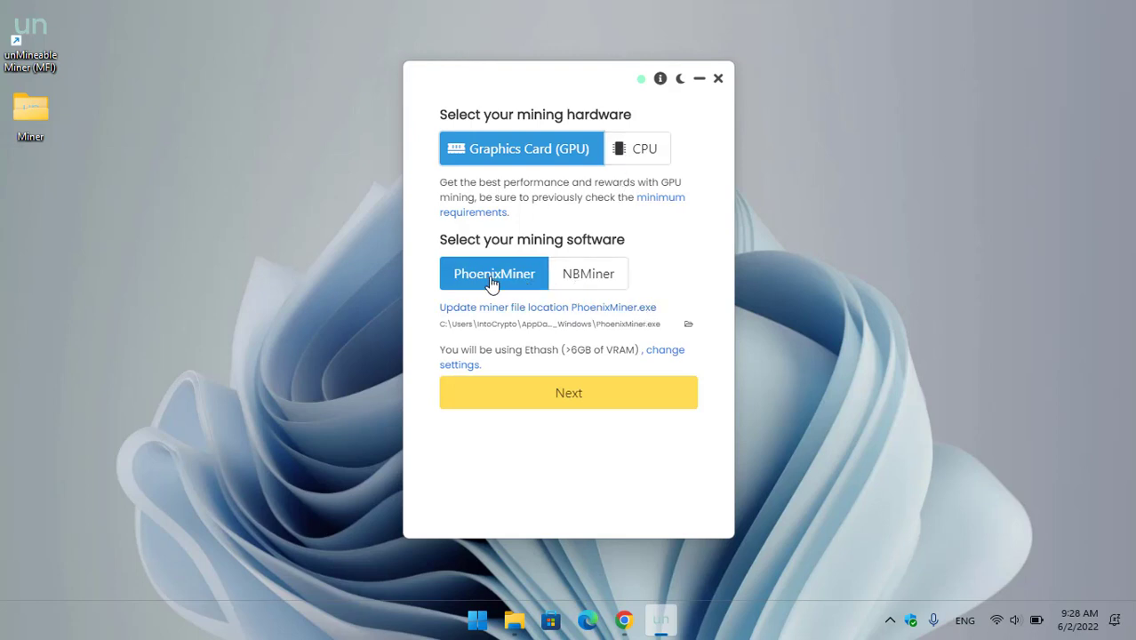
click(588, 275)
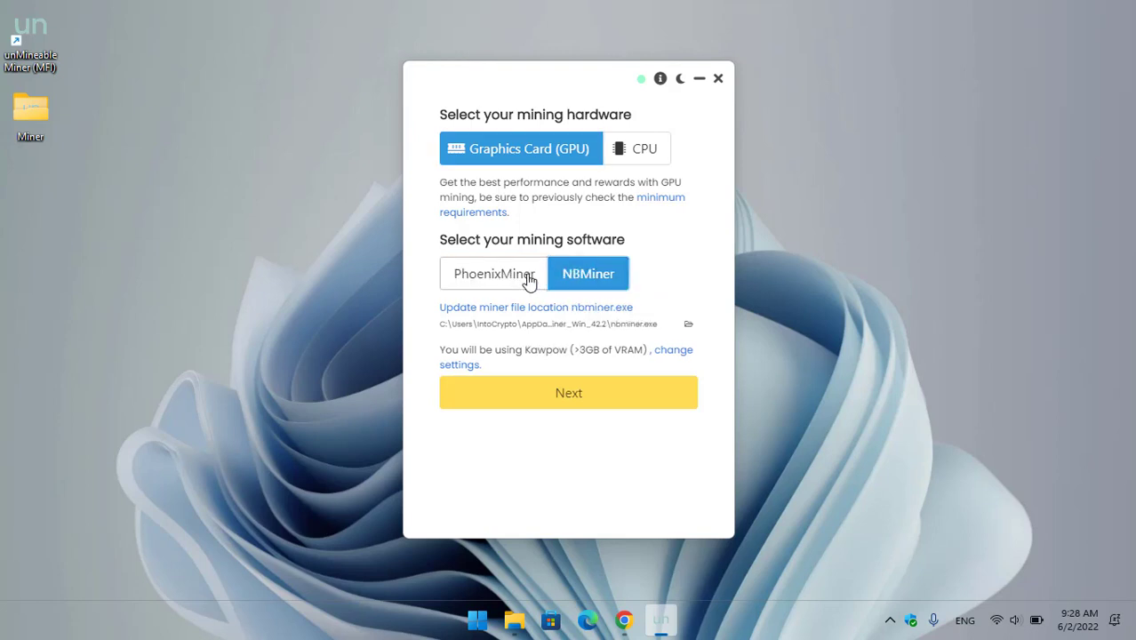
click(524, 281)
click(622, 158)
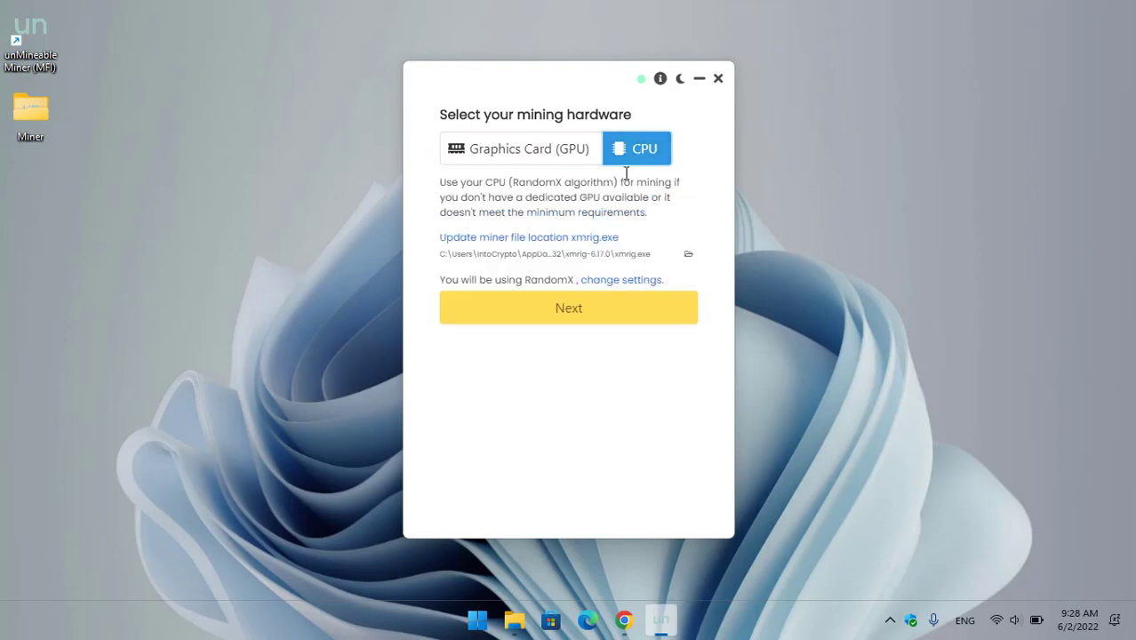
click(584, 153)
click(627, 153)
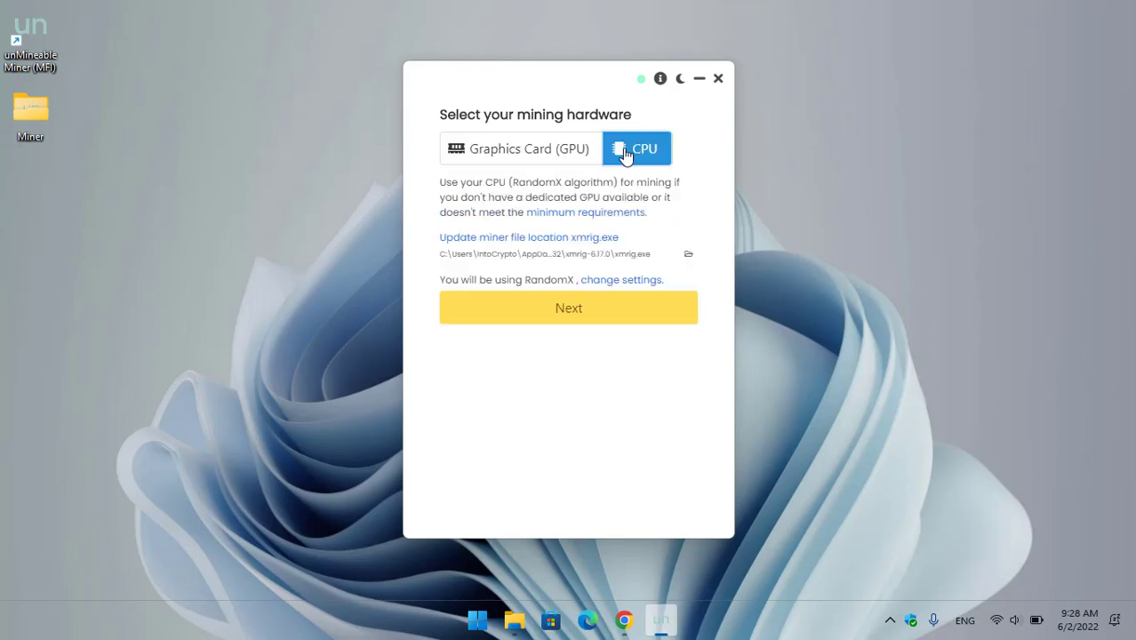
click(629, 622)
Search Google for xmrig and send xmrig-6.17.0-gcc-win64.zip from the GitHub releases to IDM.
click(620, 11)
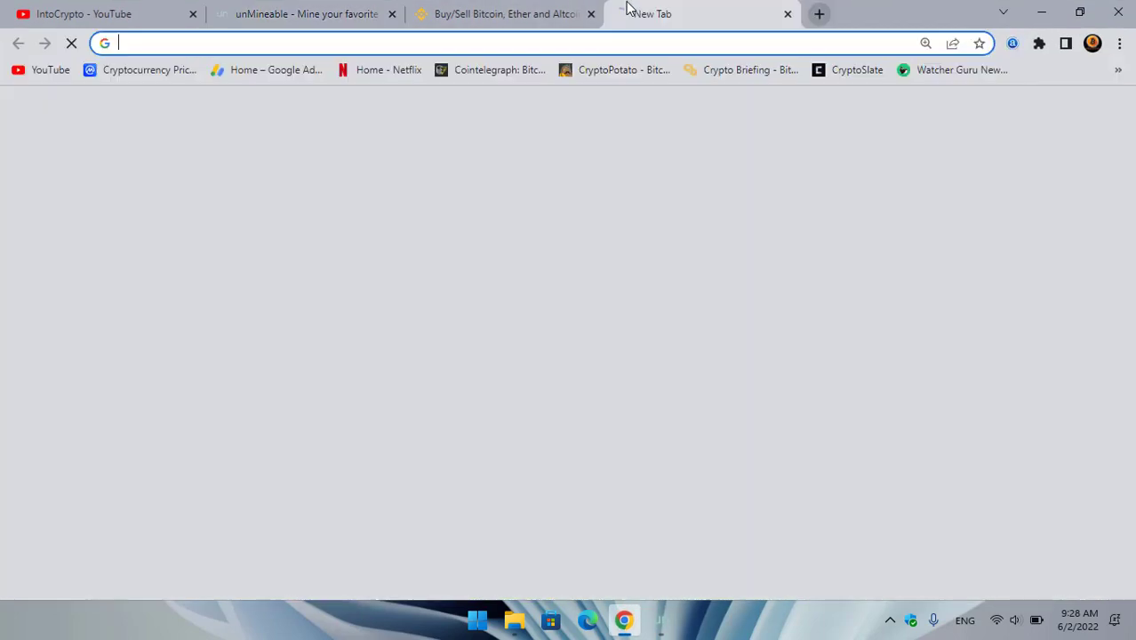
text(xmr)
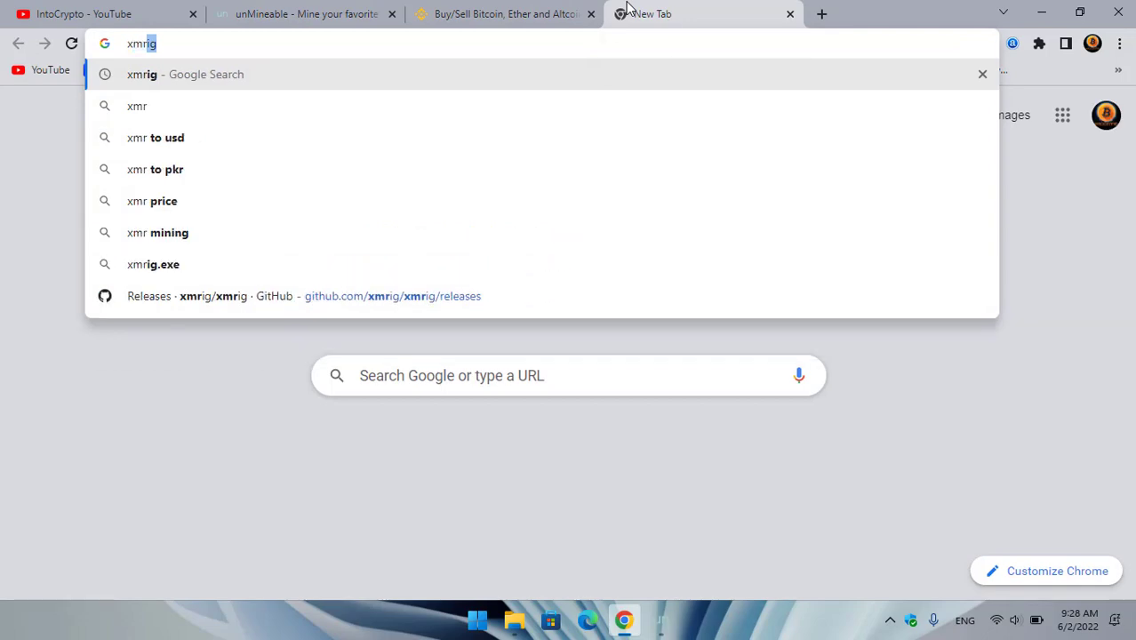
key(Return)
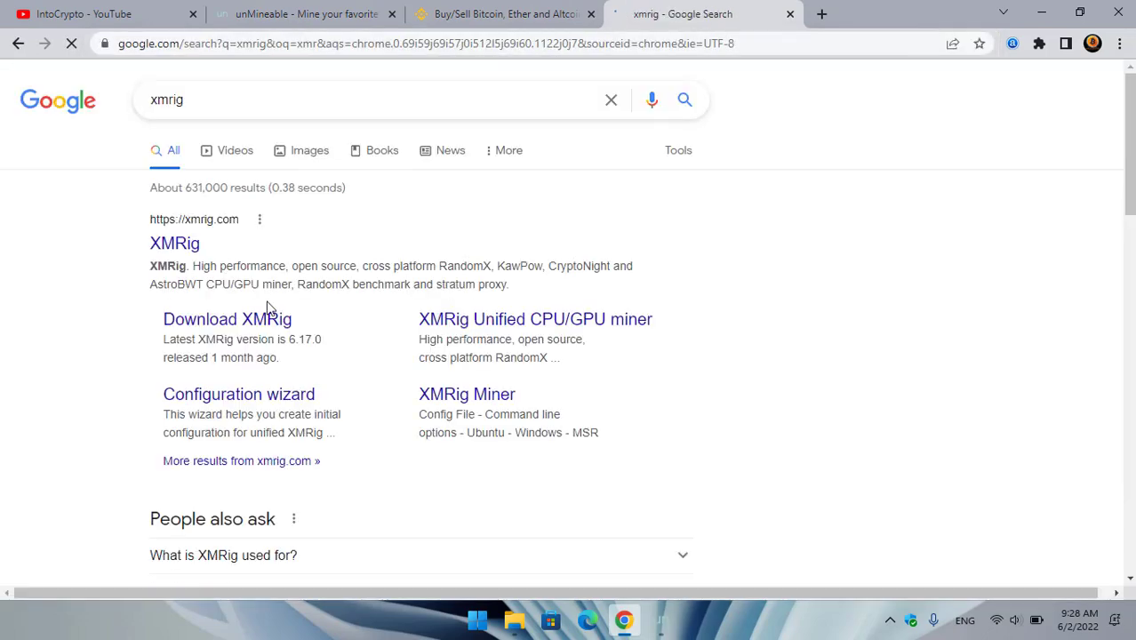
scroll(279, 313, down, 6)
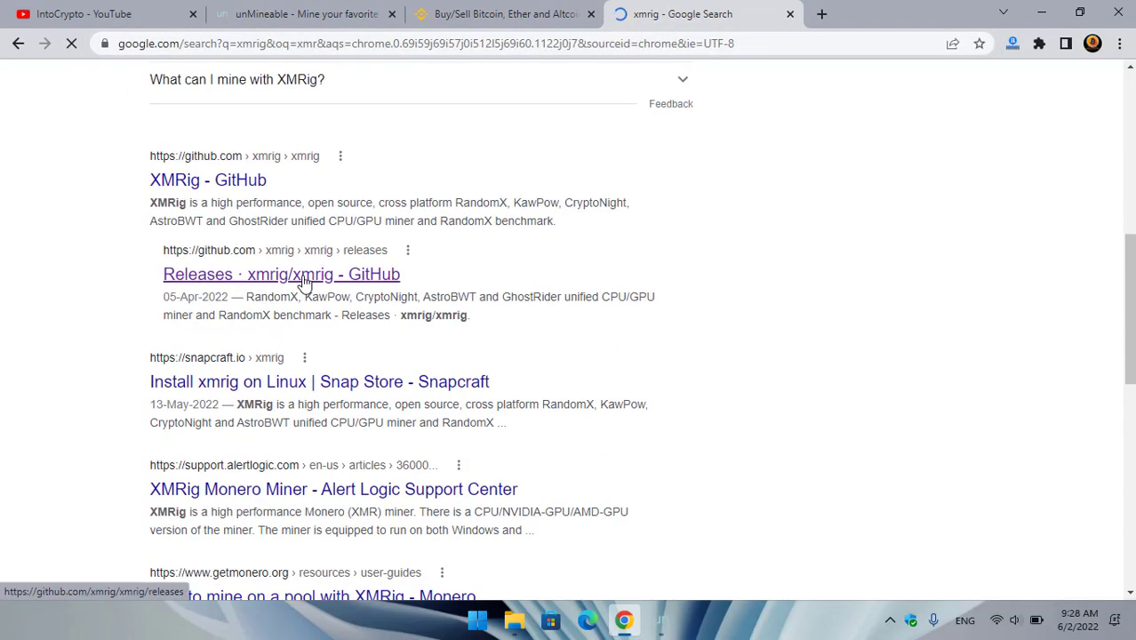
scroll(305, 283, down, 15)
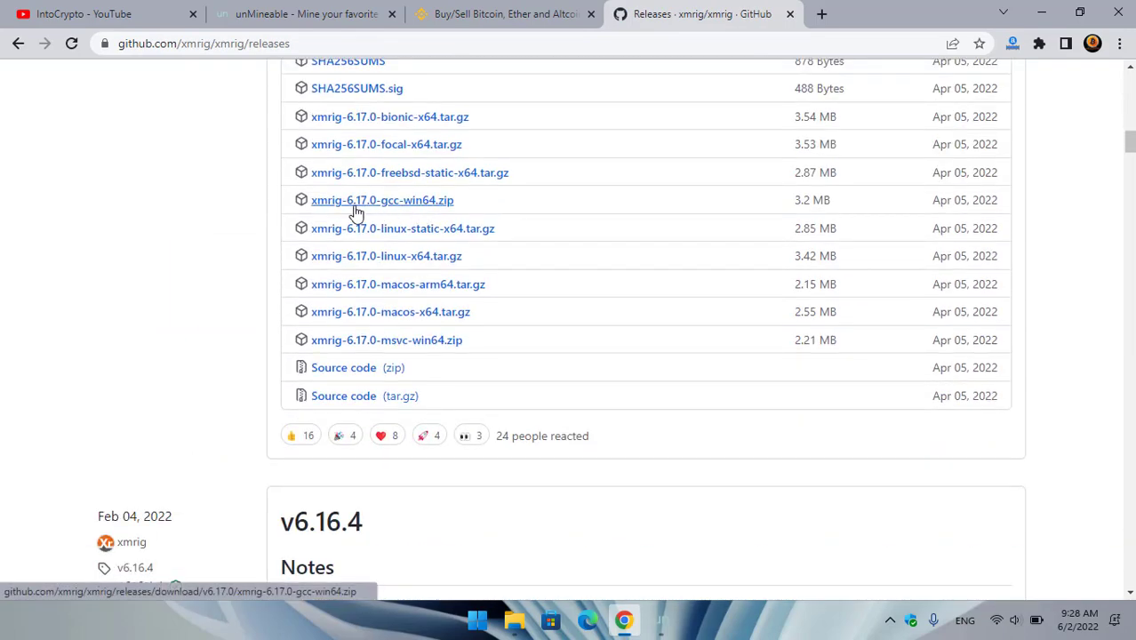
right_click(439, 209)
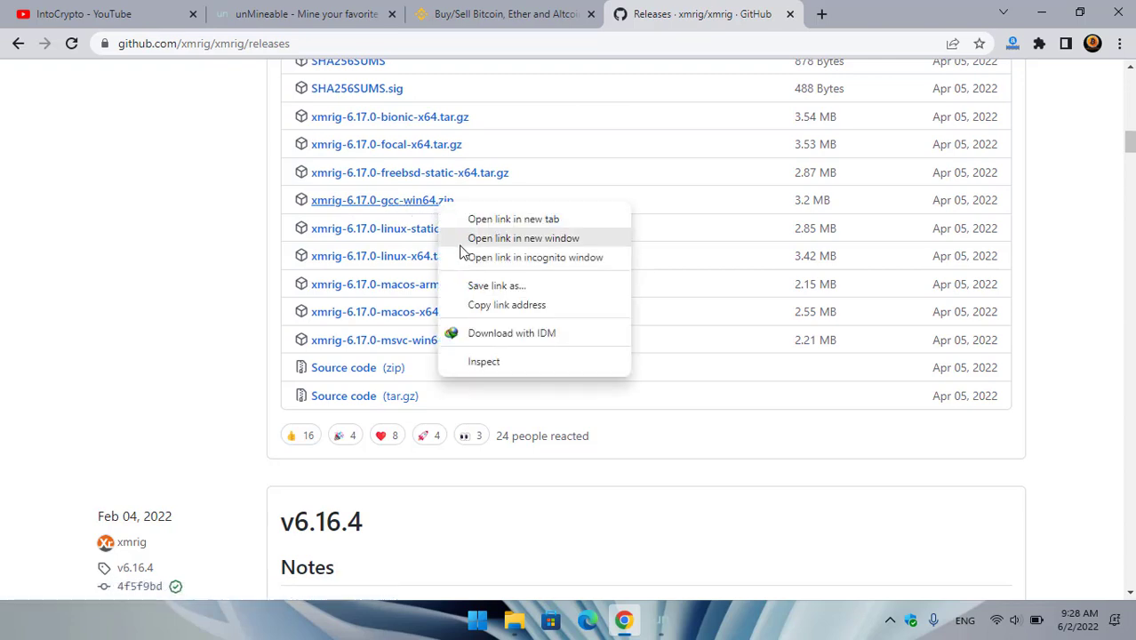
click(493, 334)
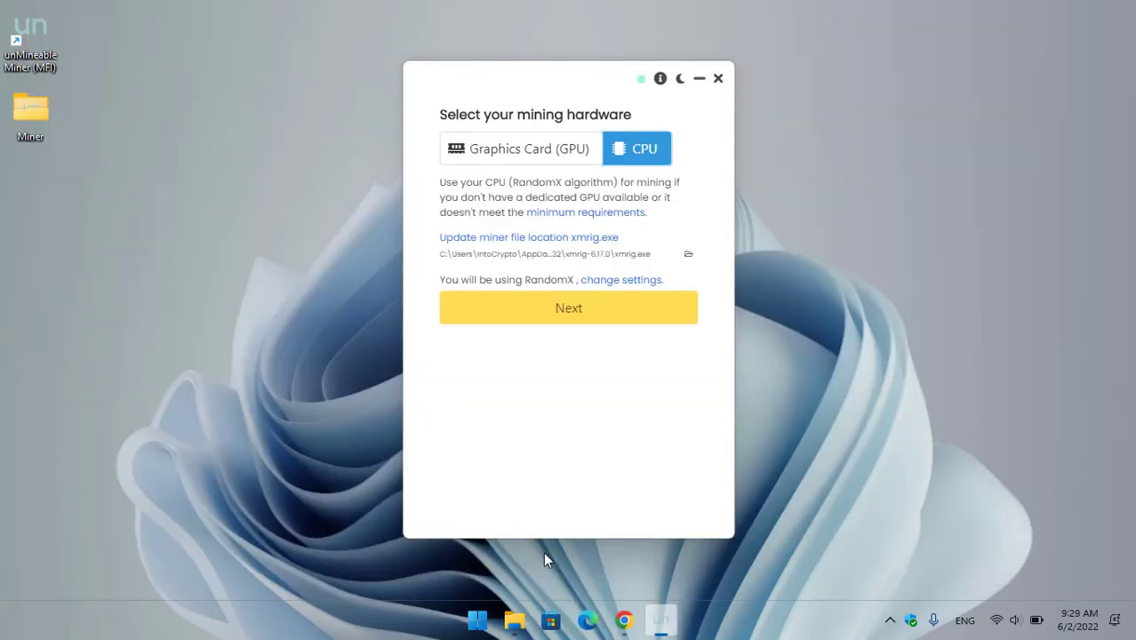
Locate the xmrig-6.17.0 folder under Downloads\Compressed in File Explorer.
click(520, 620)
click(206, 245)
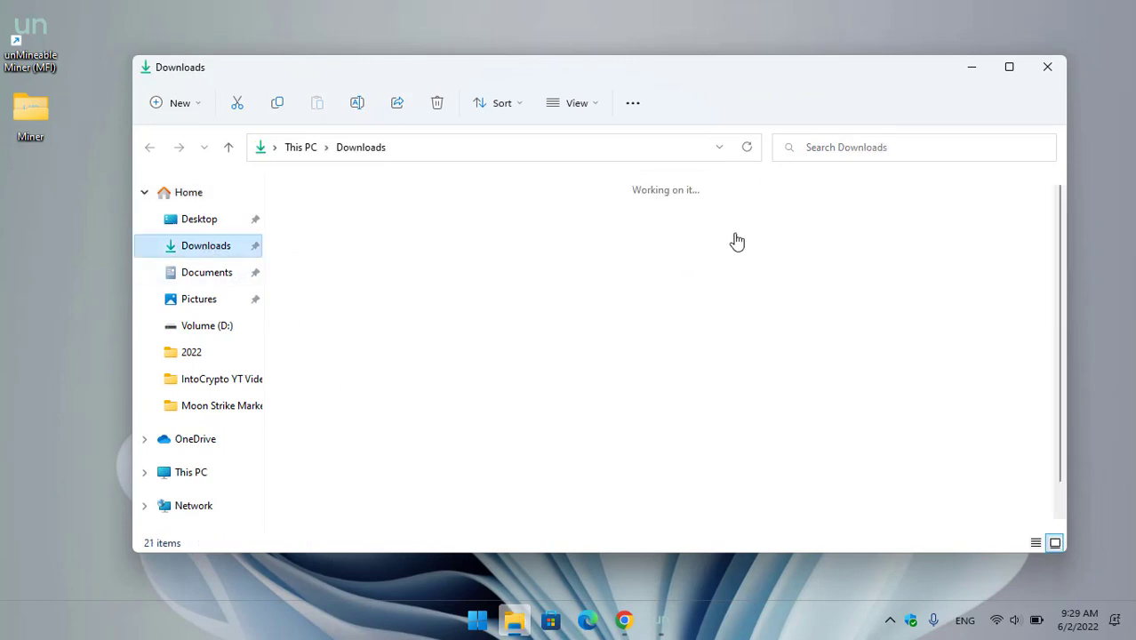
double_click(870, 235)
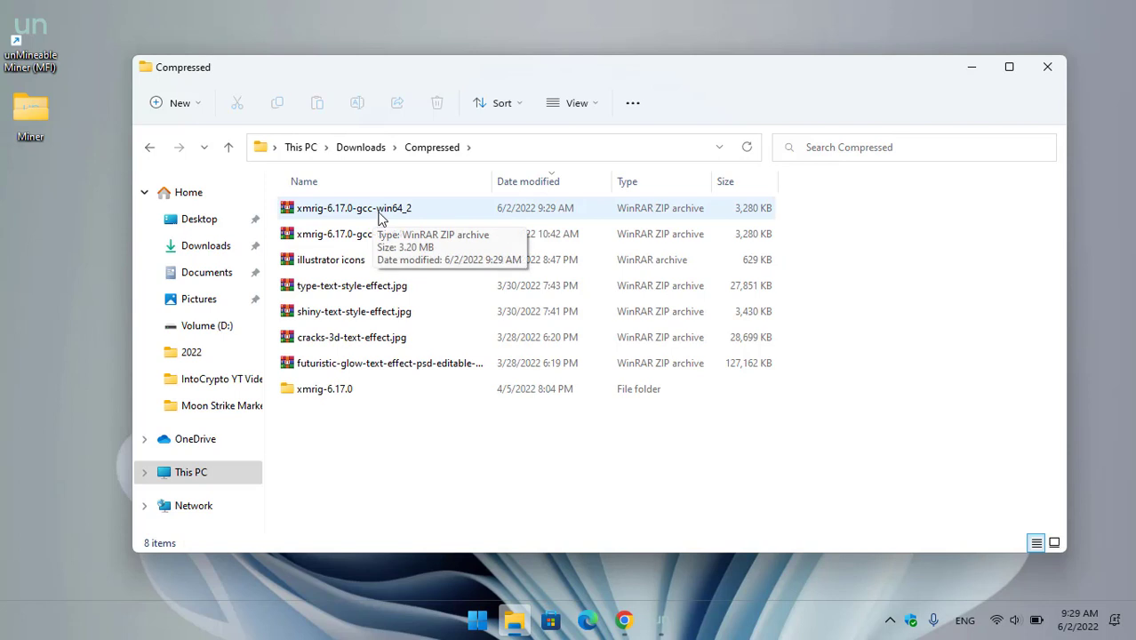
click(389, 391)
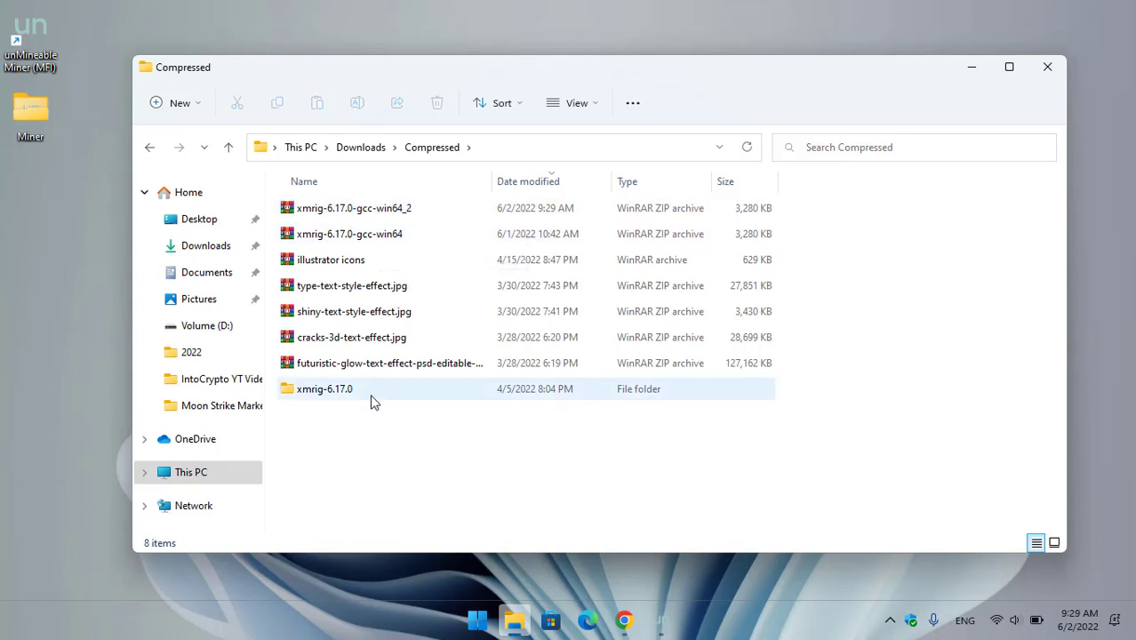
click(360, 394)
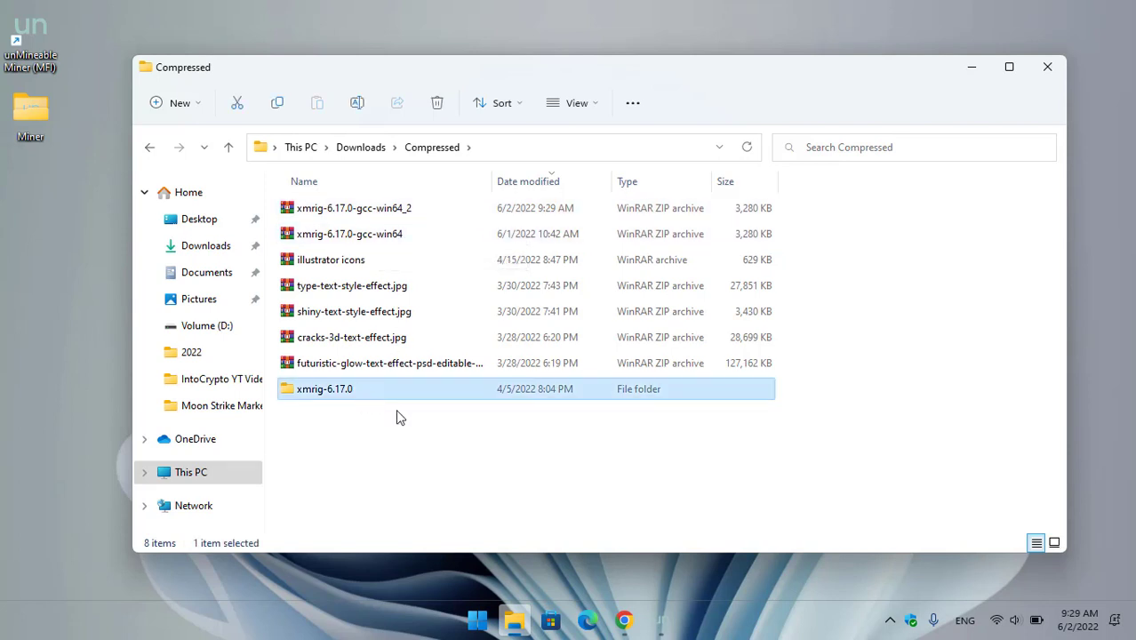
From the miner's CPU screen, open the xmrig.exe folder, then close and minimize the Explorer windows.
click(660, 620)
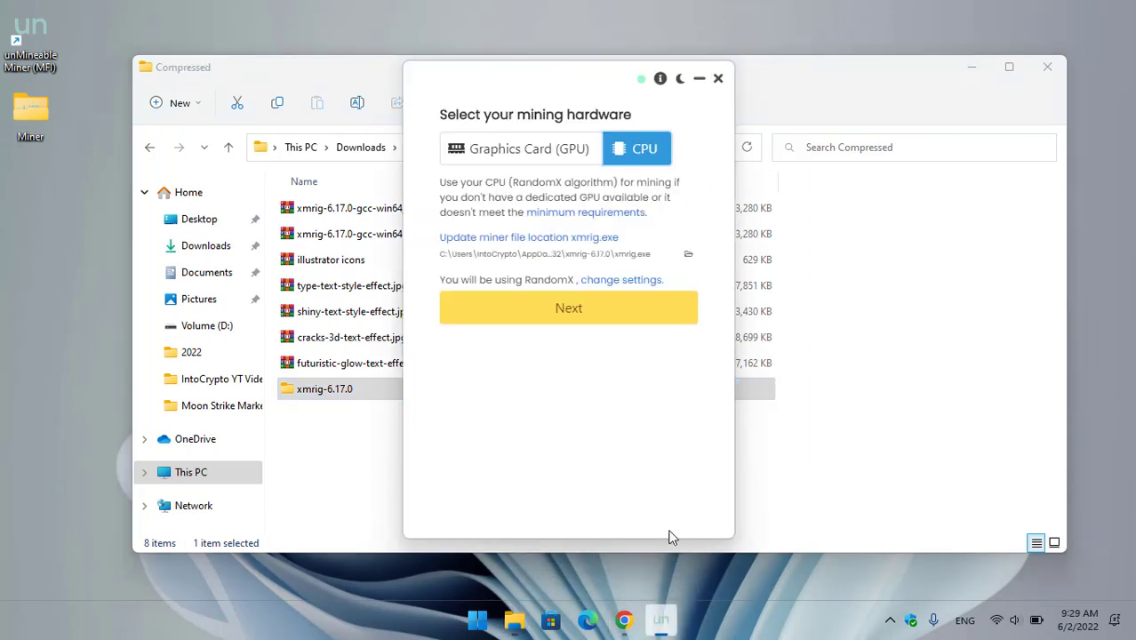
click(688, 256)
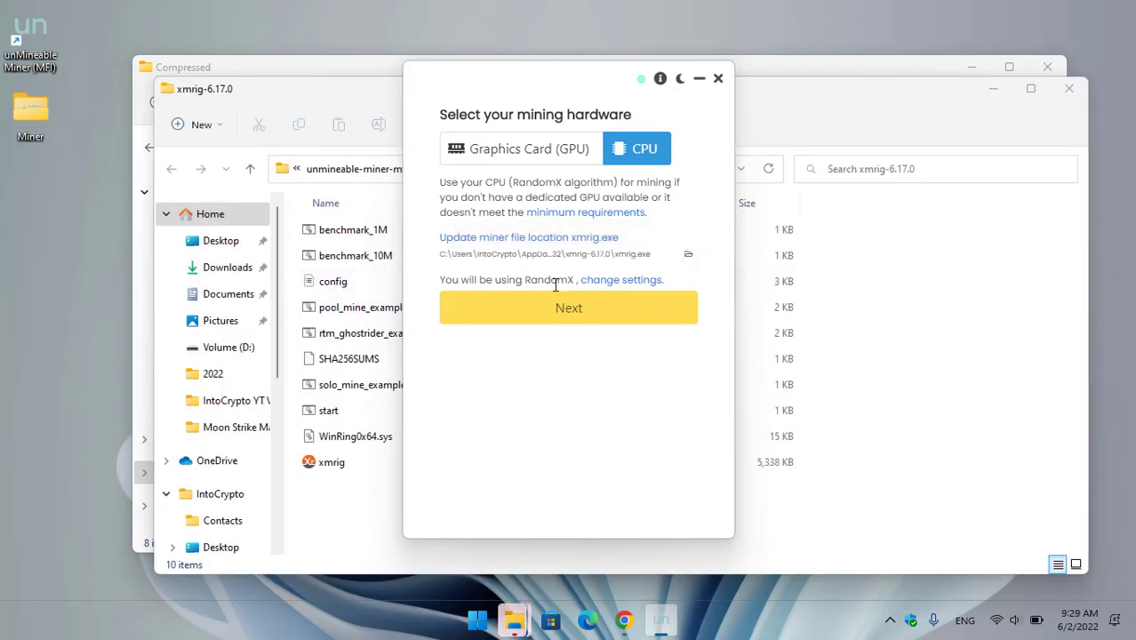
click(1068, 88)
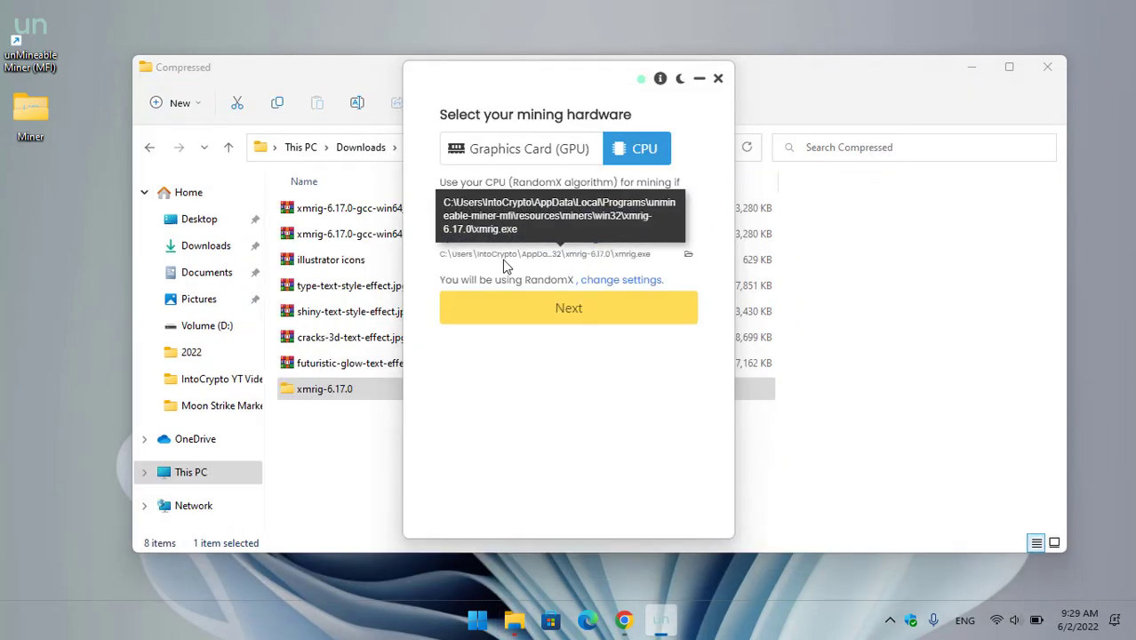
click(970, 70)
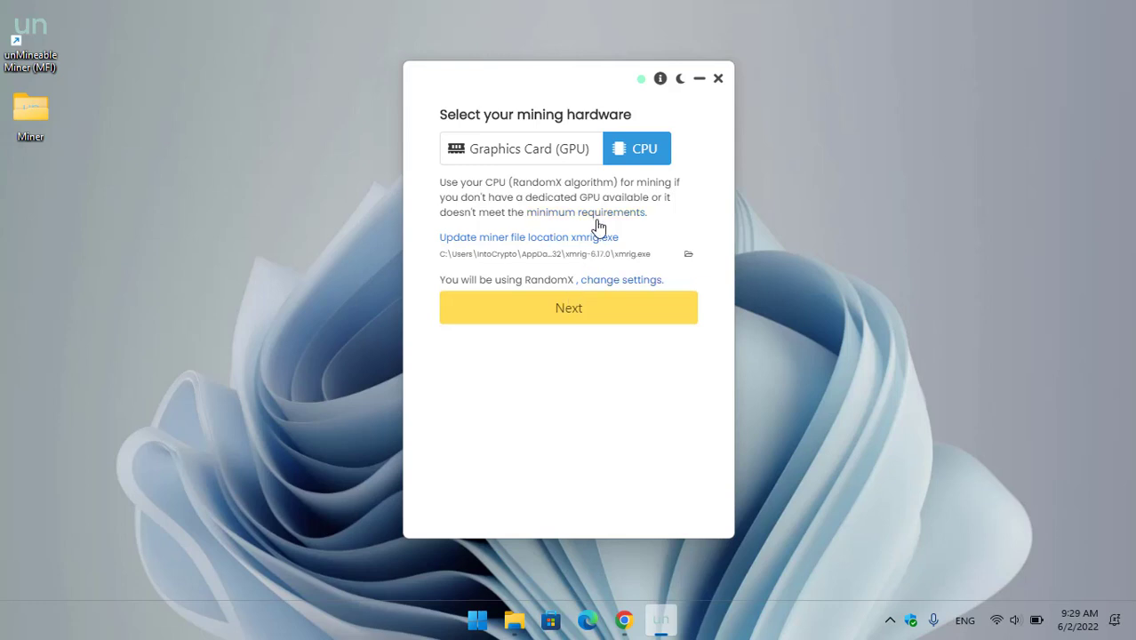
Advance to the coin step, select ApeCoin (APE), and browse the coin list keeping APE.
click(604, 316)
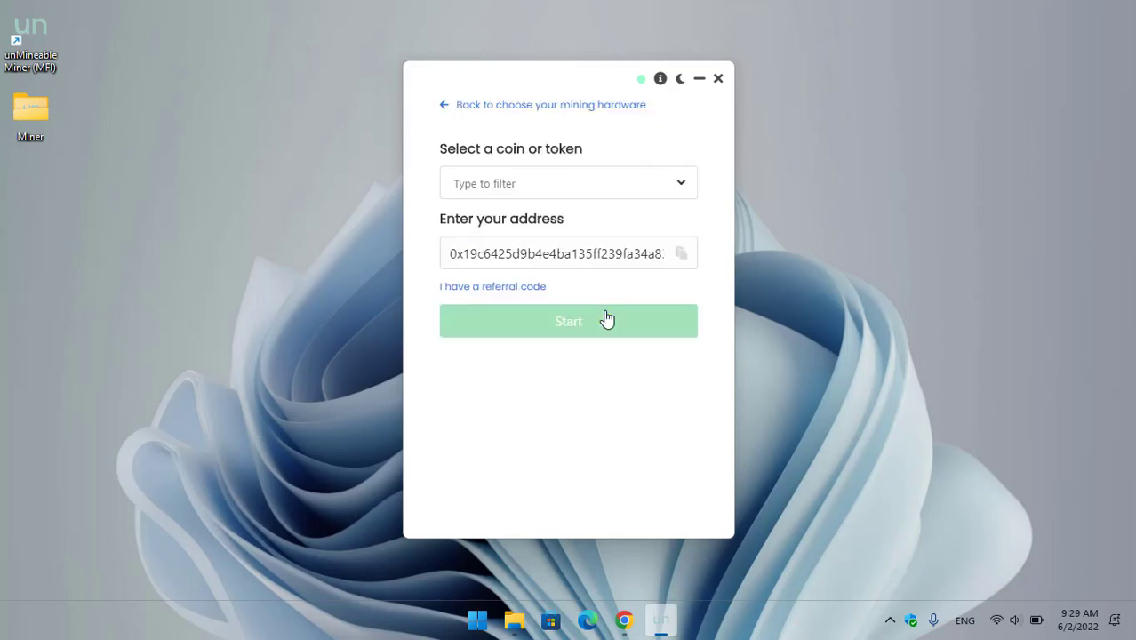
click(524, 178)
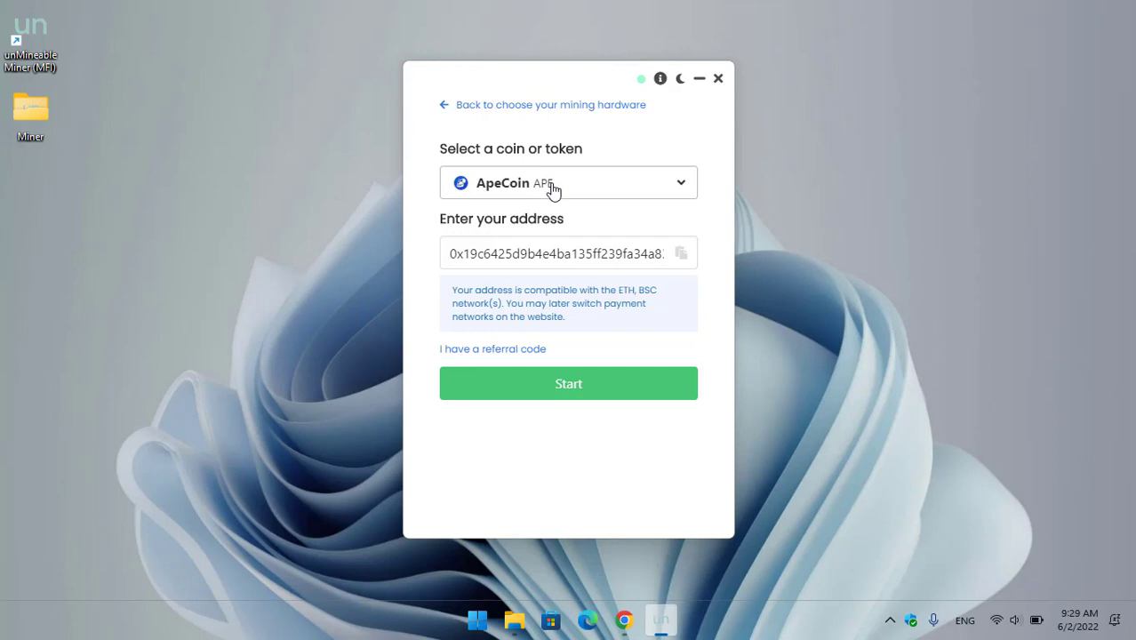
click(557, 183)
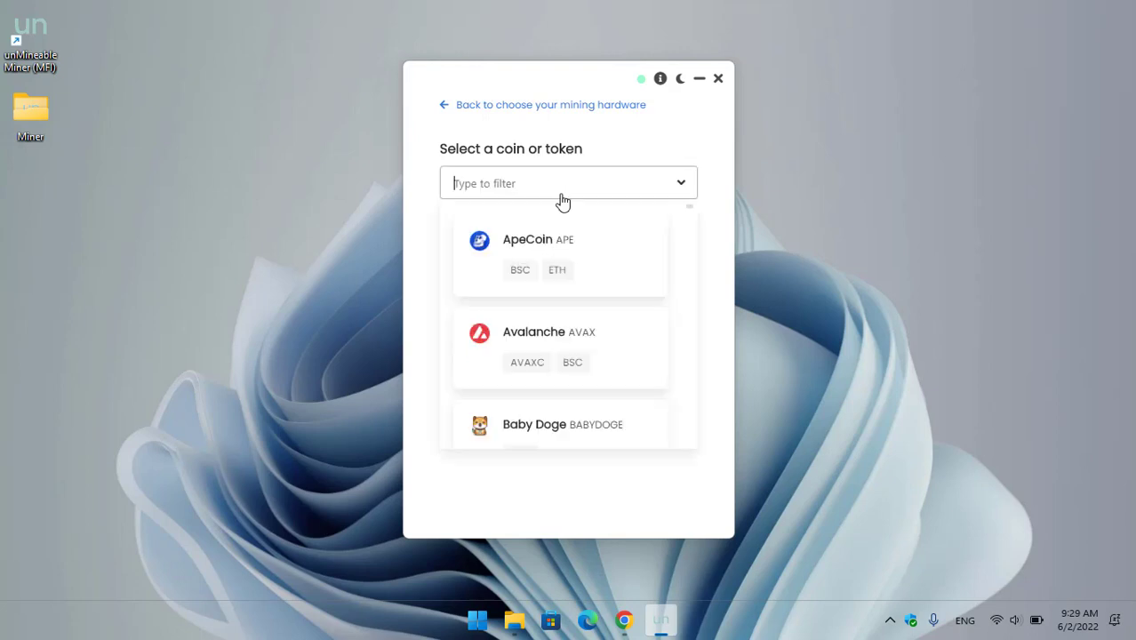
scroll(581, 273, down, 5)
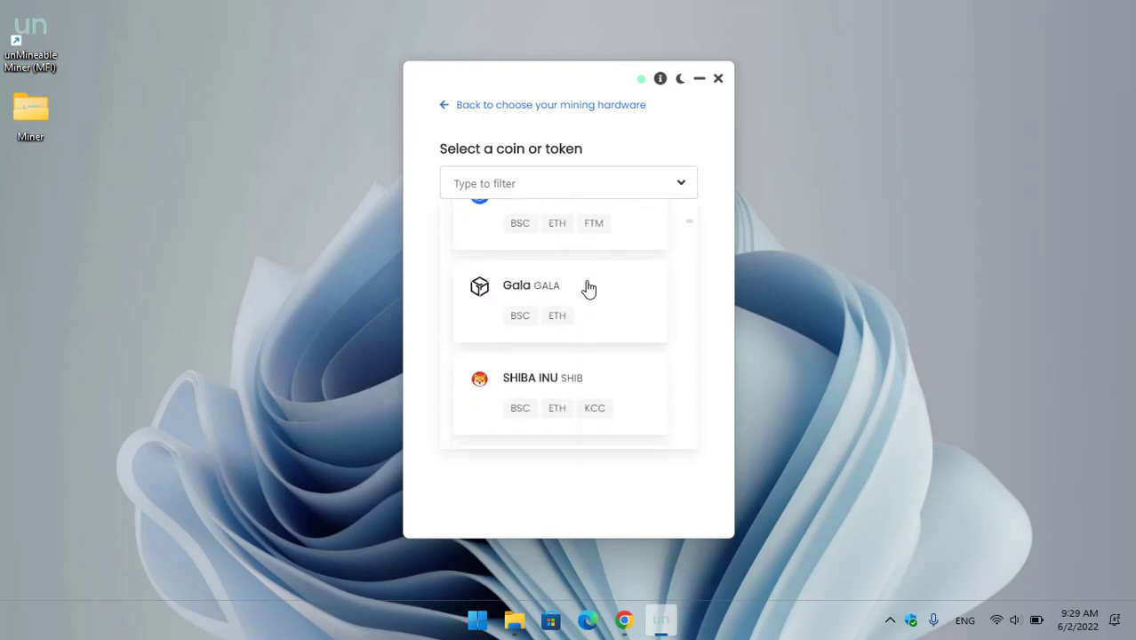
scroll(596, 300, down, 10)
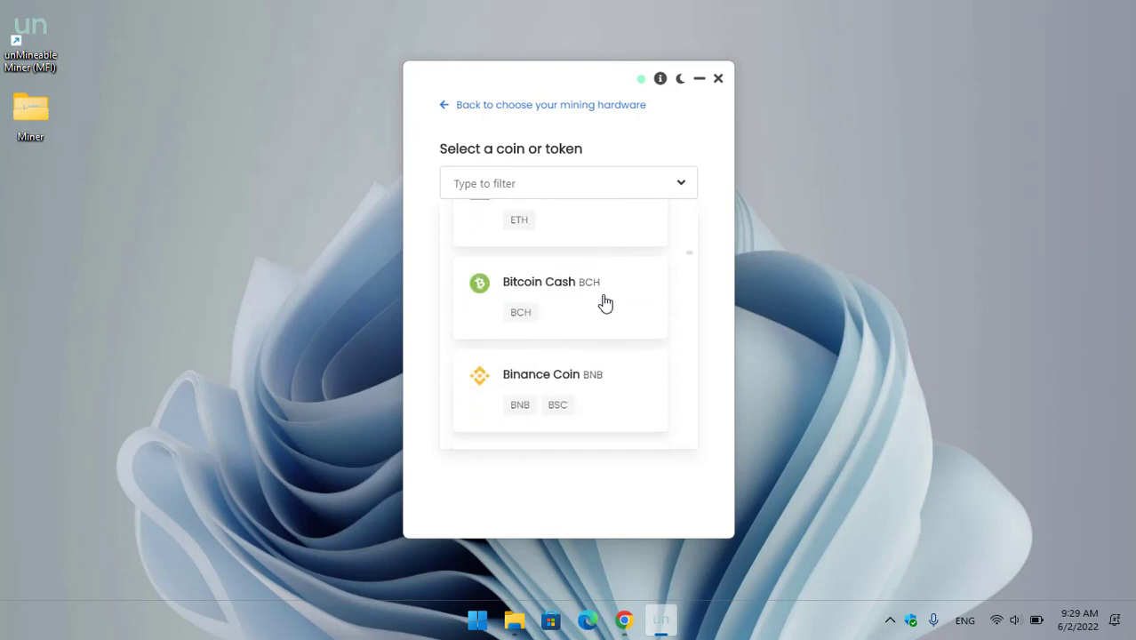
scroll(613, 285, down, 3)
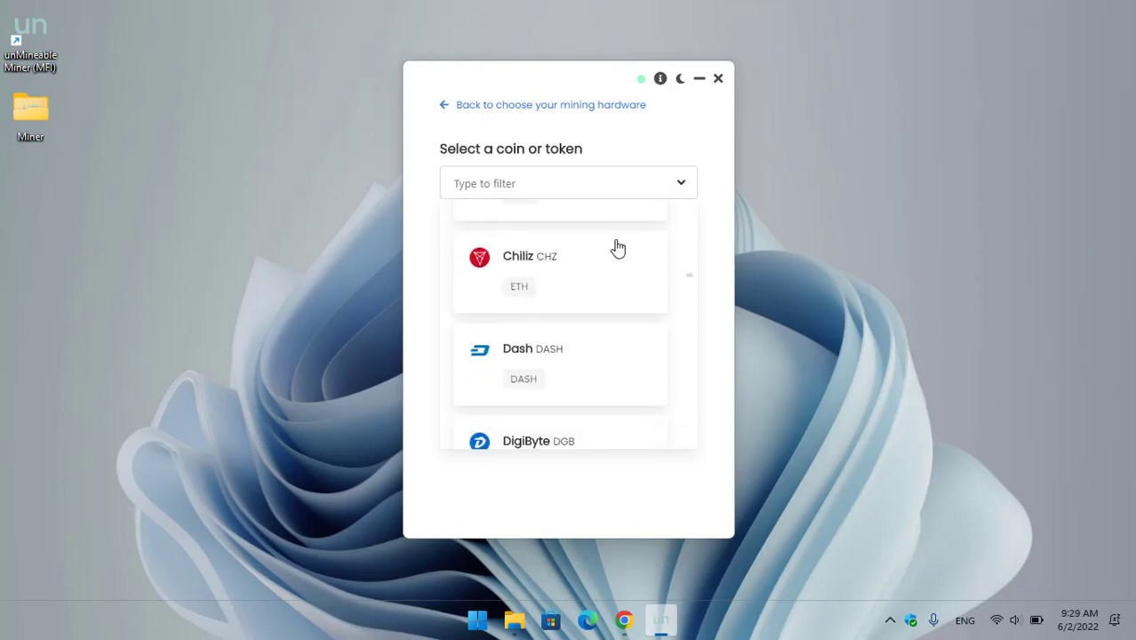
click(673, 189)
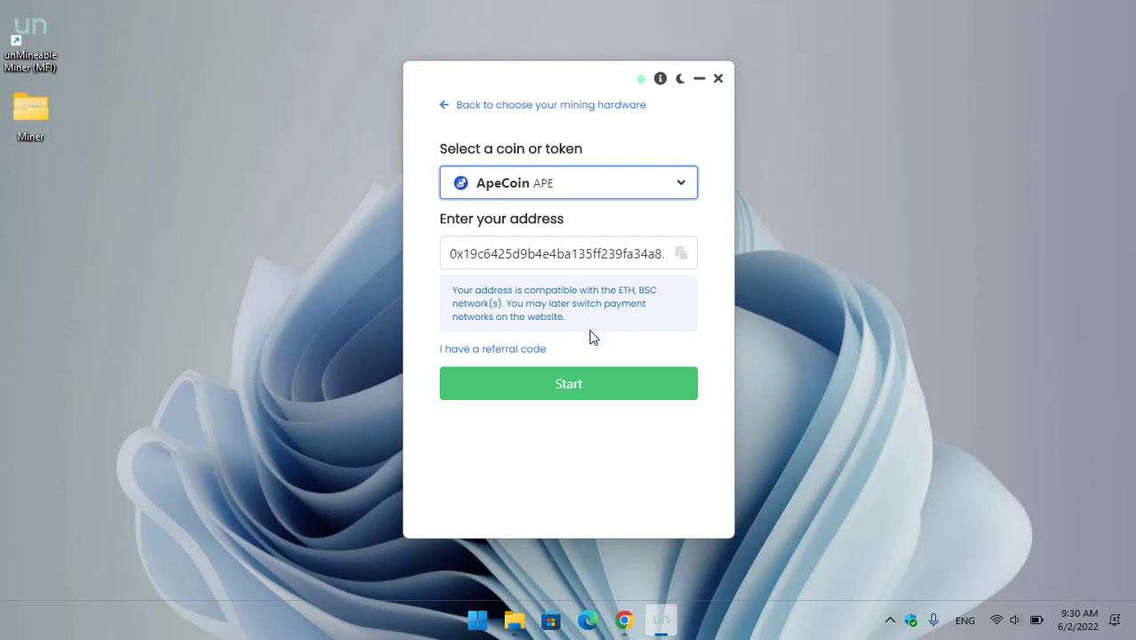
Start mining APE on the CPU at low intensity, then bring up the advanced mining settings.
click(575, 392)
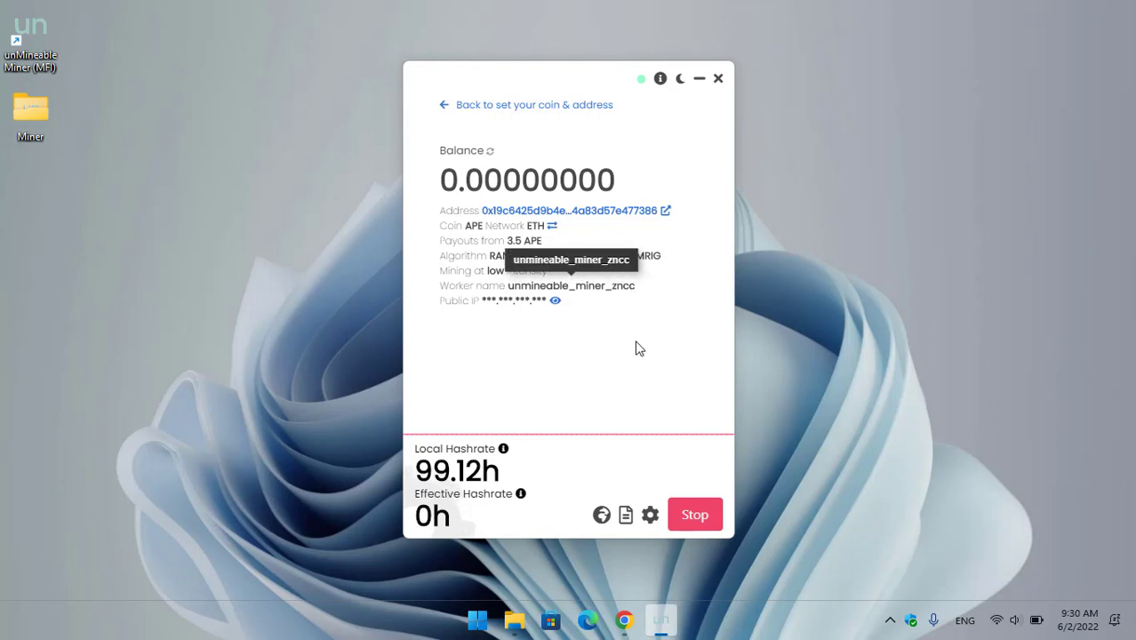
click(649, 515)
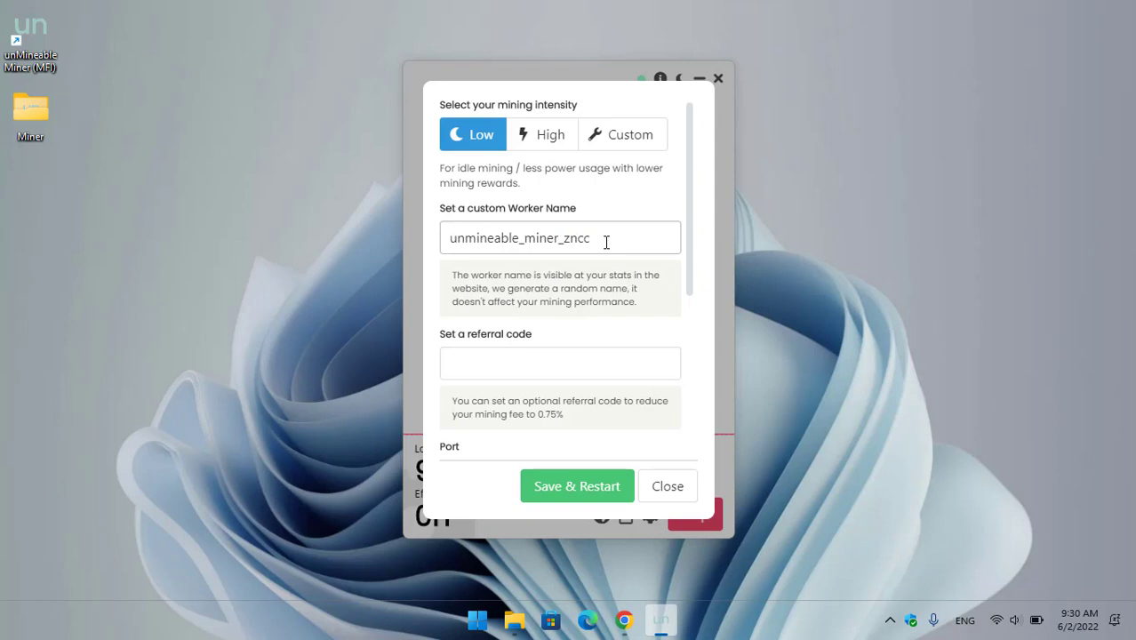
Review the intensity, worker name, referral, port and start-on-launch options, then close the settings unchanged.
scroll(532, 253, down, 1)
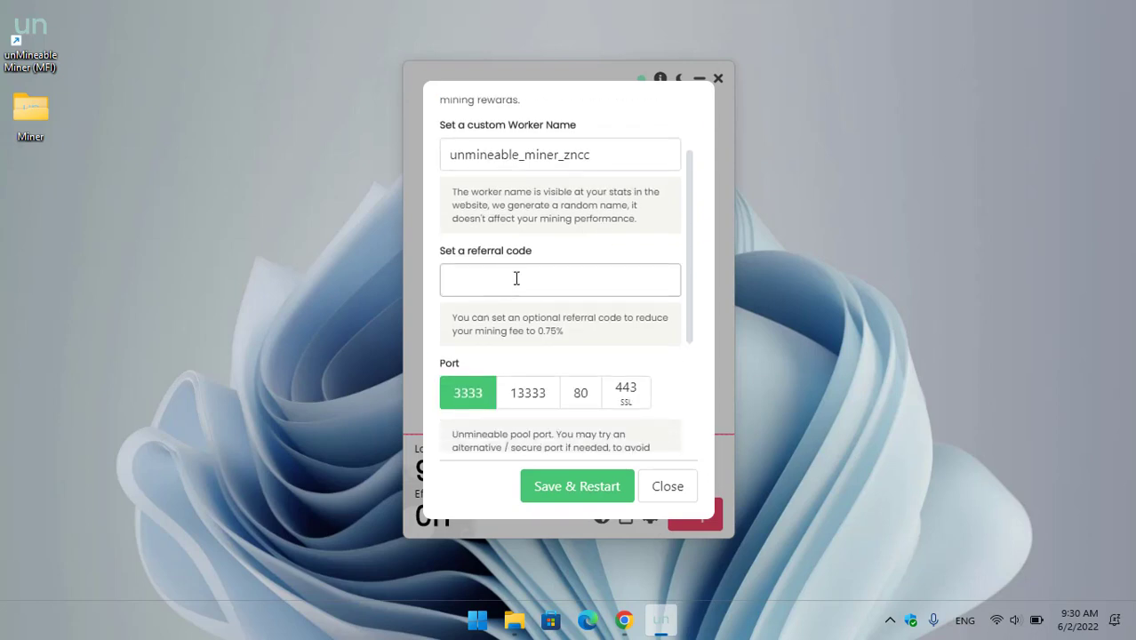
scroll(517, 278, down, 2)
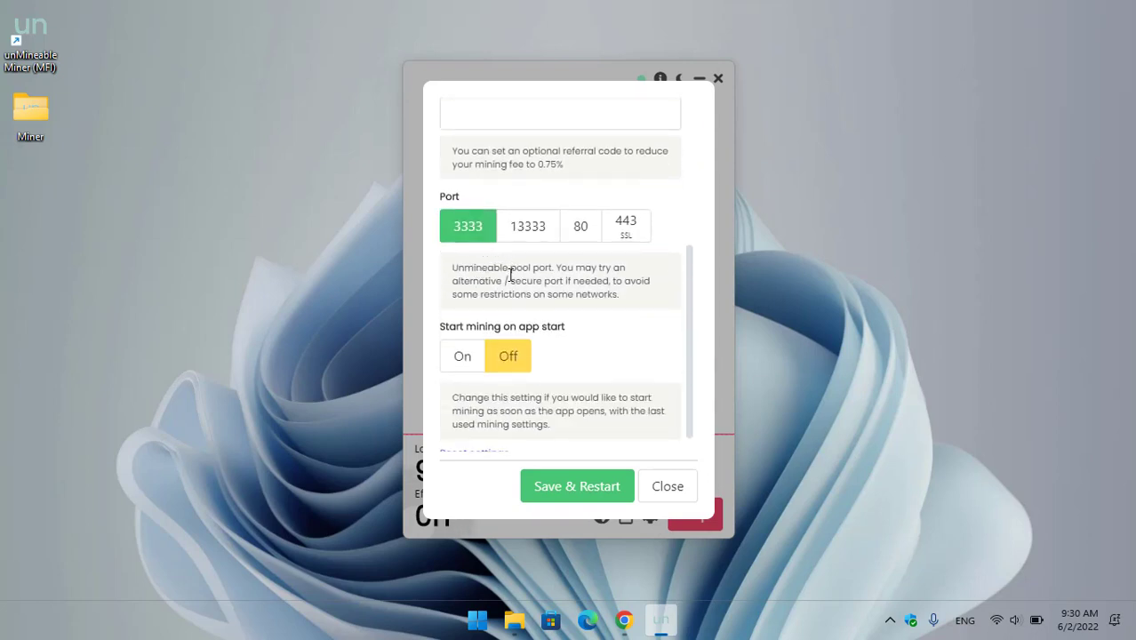
scroll(476, 320, down, 1)
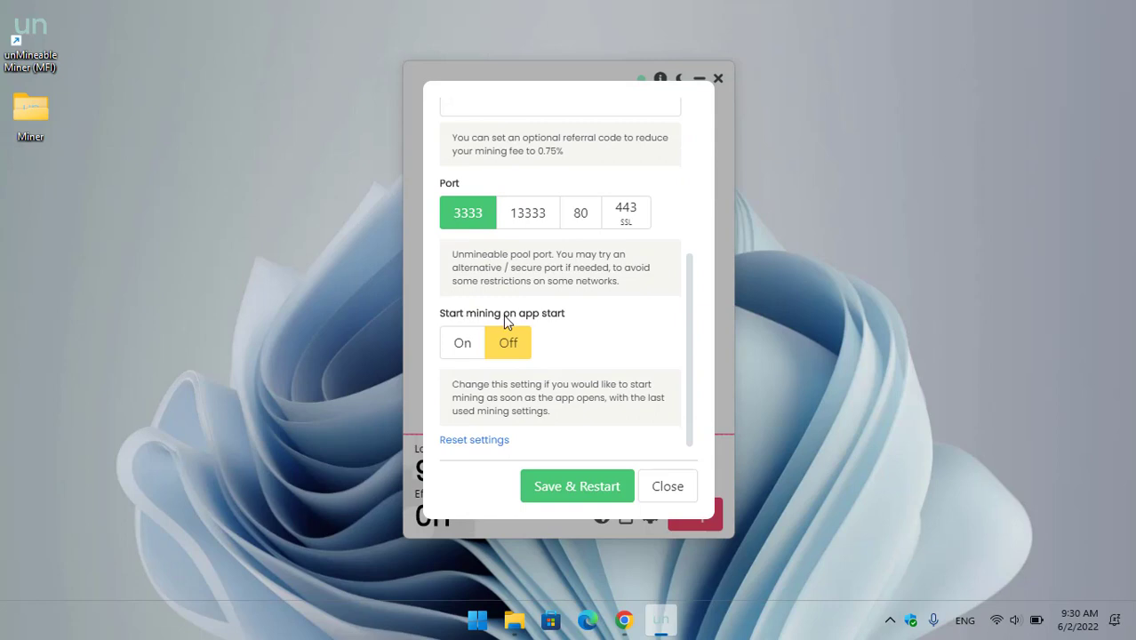
click(666, 485)
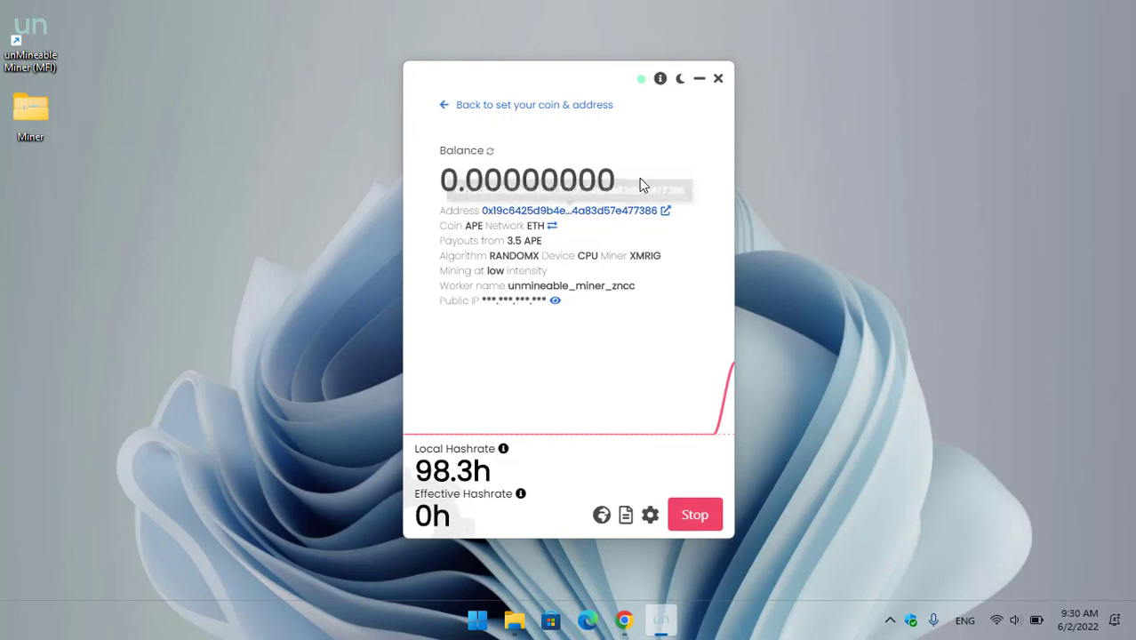
Open the mining address's APE payout dashboard in Chrome and view its empty payment history.
click(629, 211)
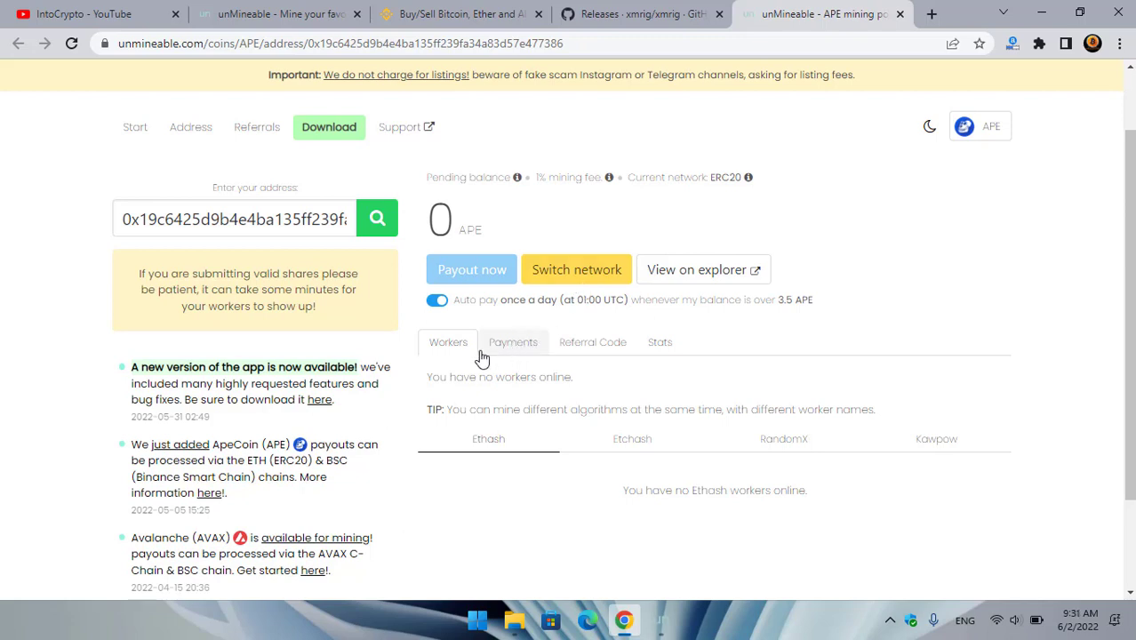
click(513, 345)
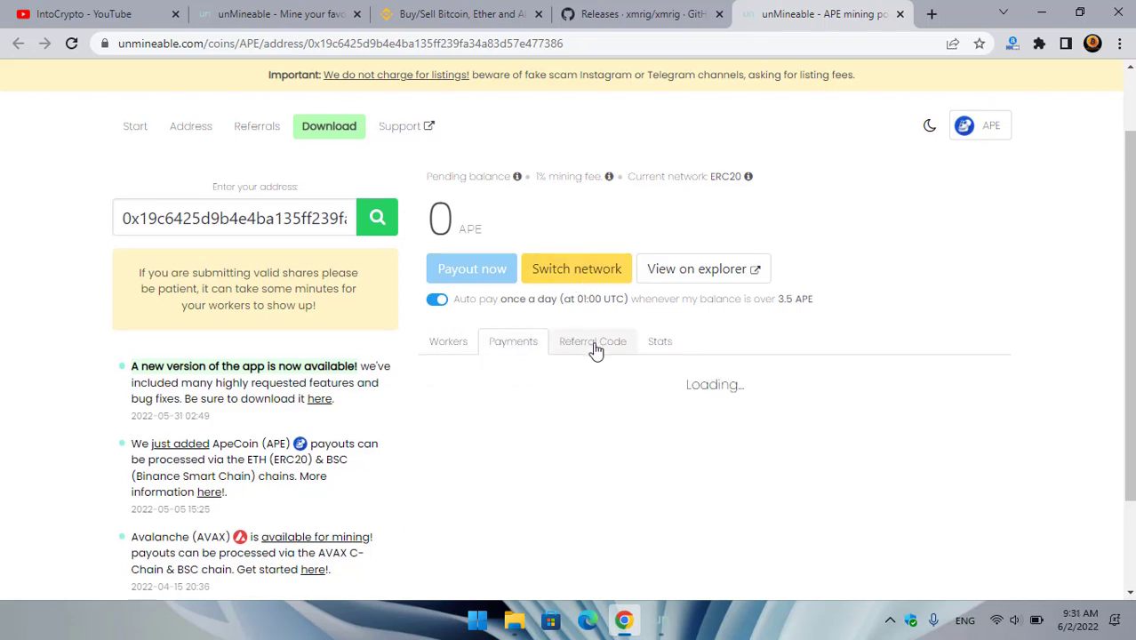
scroll(605, 264, down, 2)
Check the referral code and stats: zero balances, 3.5 payout threshold, 1% mining fee.
click(601, 231)
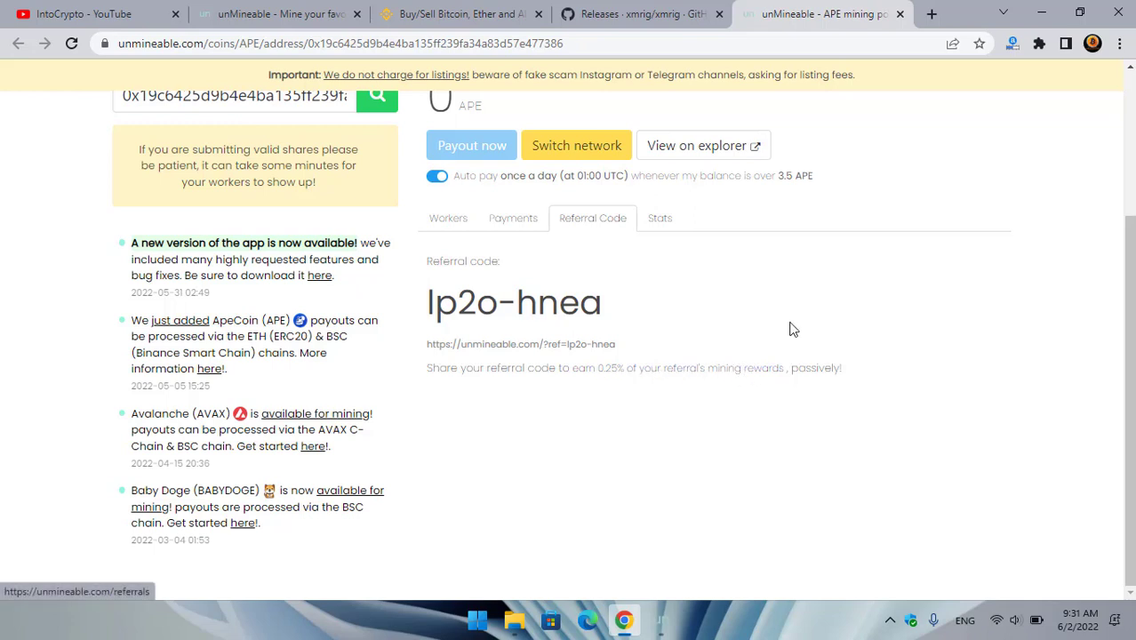
click(660, 223)
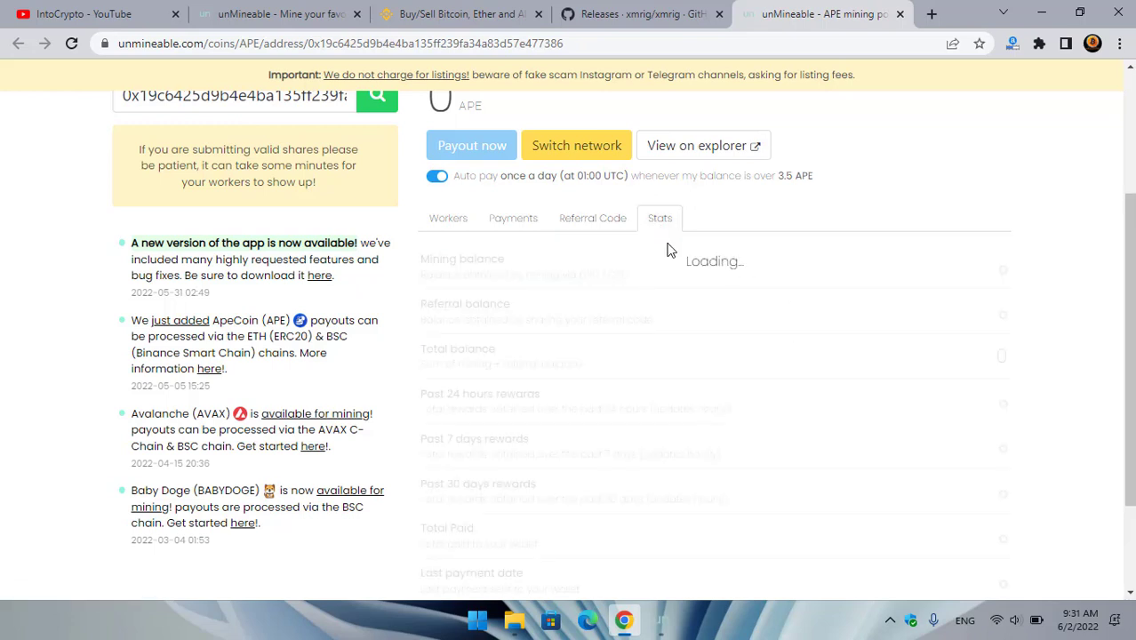
scroll(671, 258, down, 3)
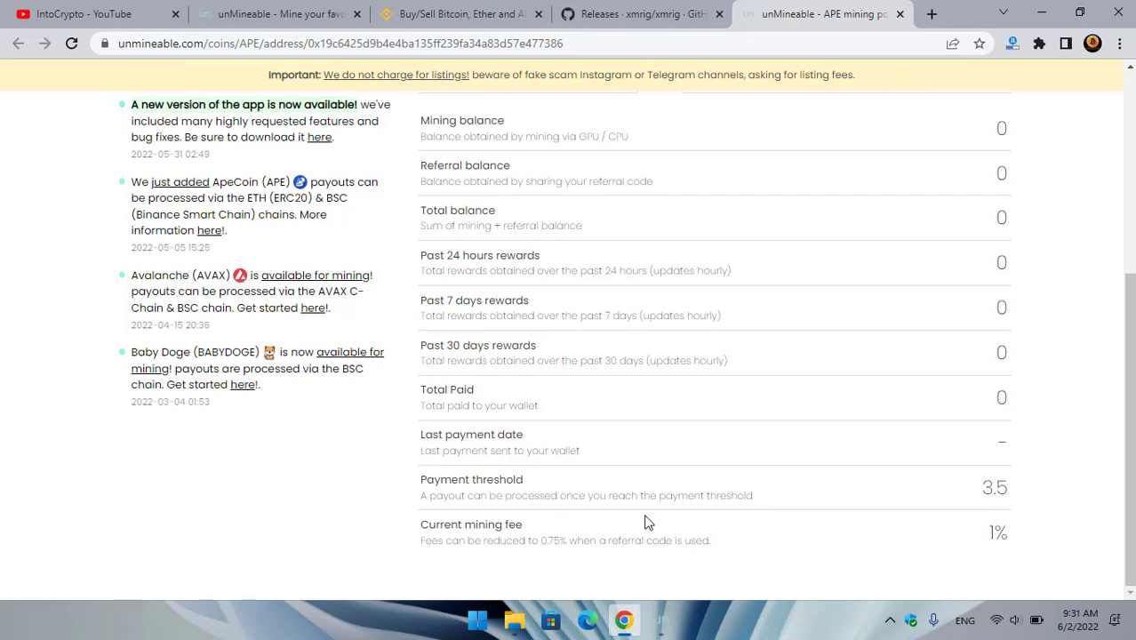
scroll(885, 526, up, 4)
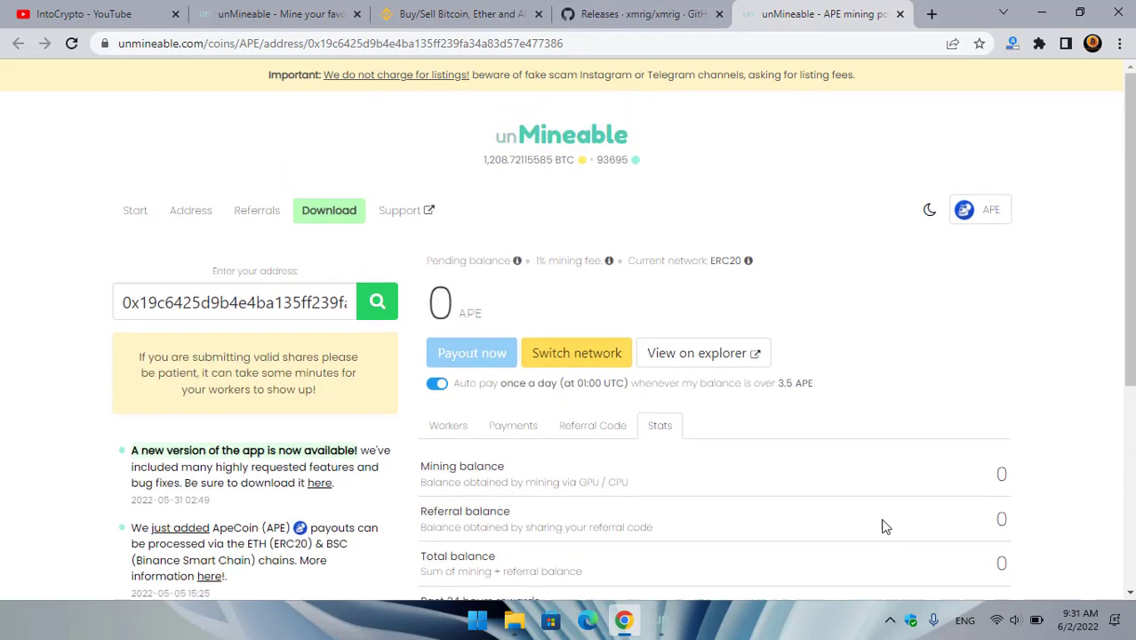
Compare the ERC20 (3.5 threshold) and BEP20 (0.1 threshold) payout networks, then minimize Chrome.
click(601, 358)
scroll(620, 380, down, 3)
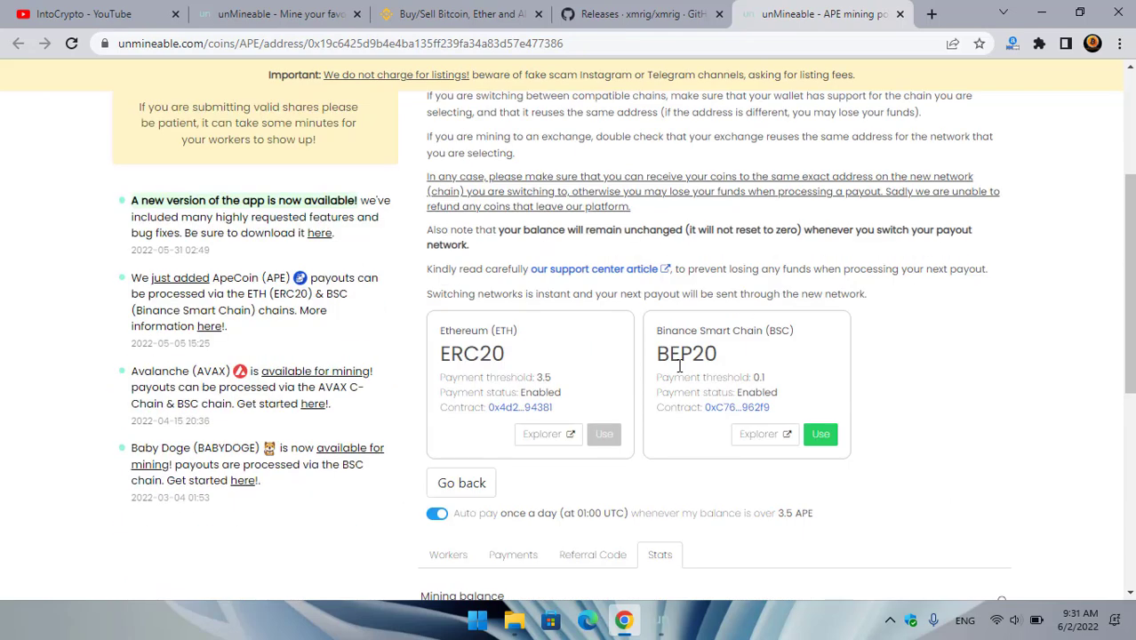
scroll(711, 371, down, 1)
scroll(798, 373, down, 1)
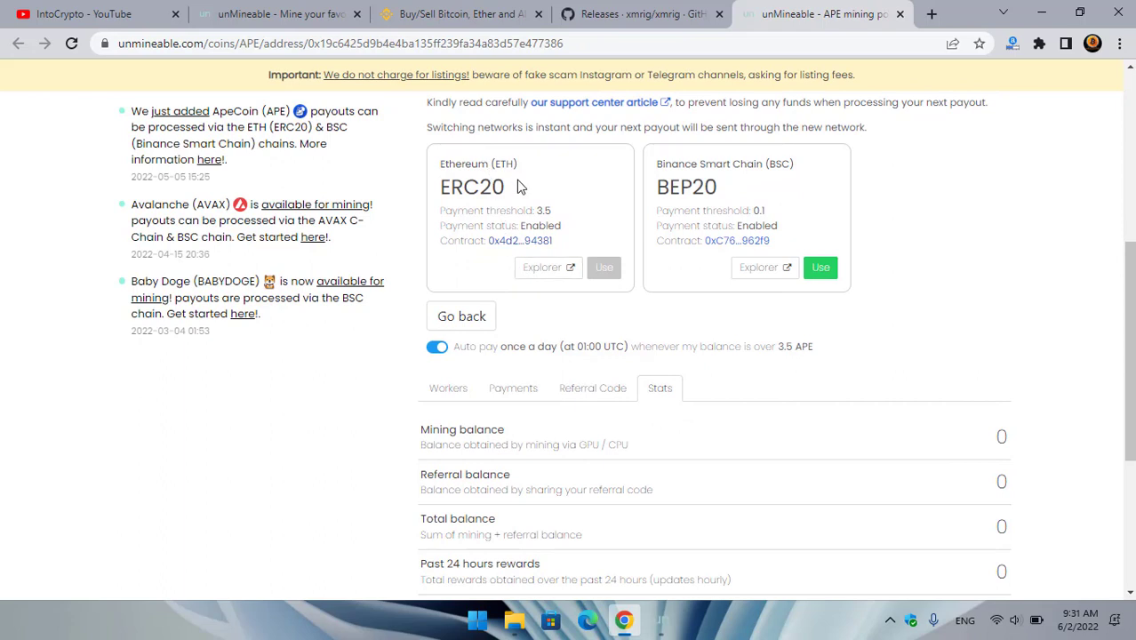
scroll(801, 297, down, 2)
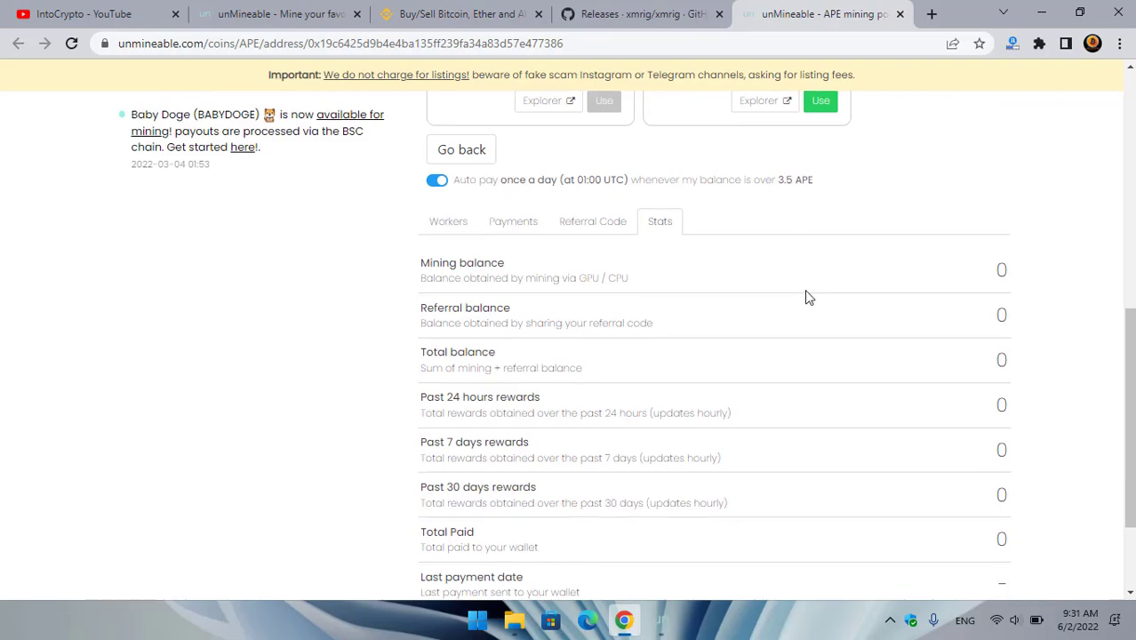
scroll(1014, 325, up, 6)
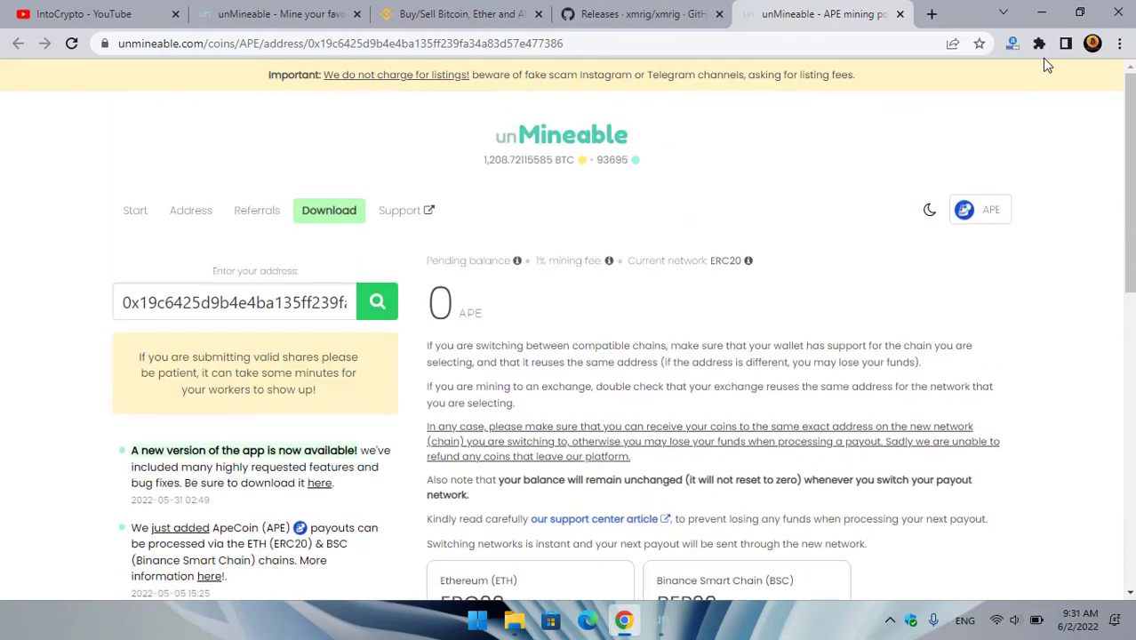
click(1041, 12)
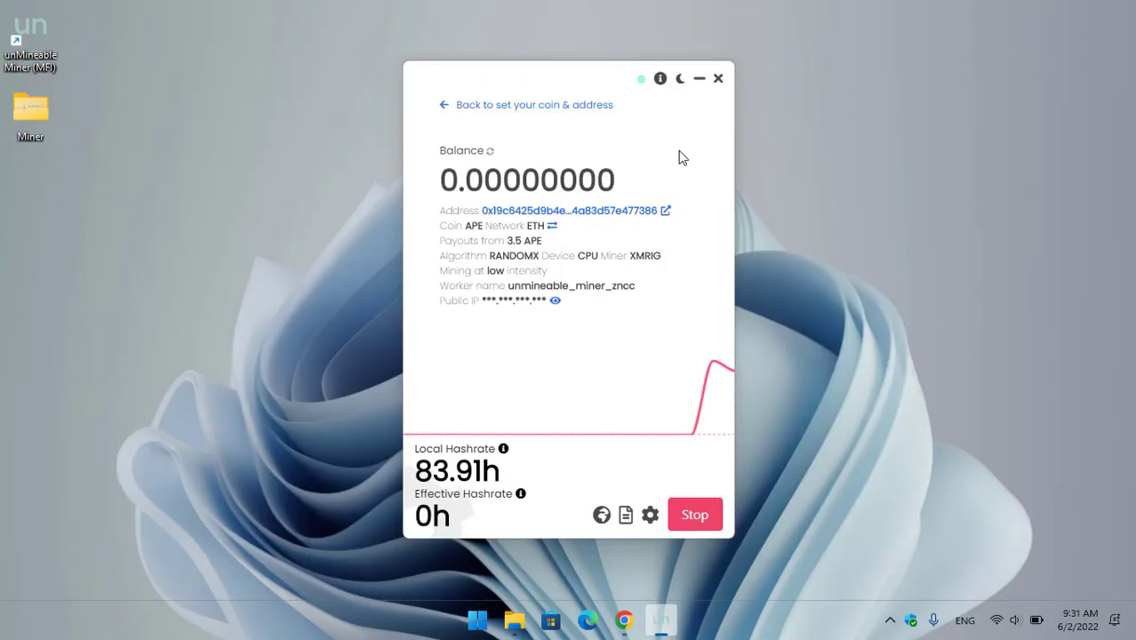